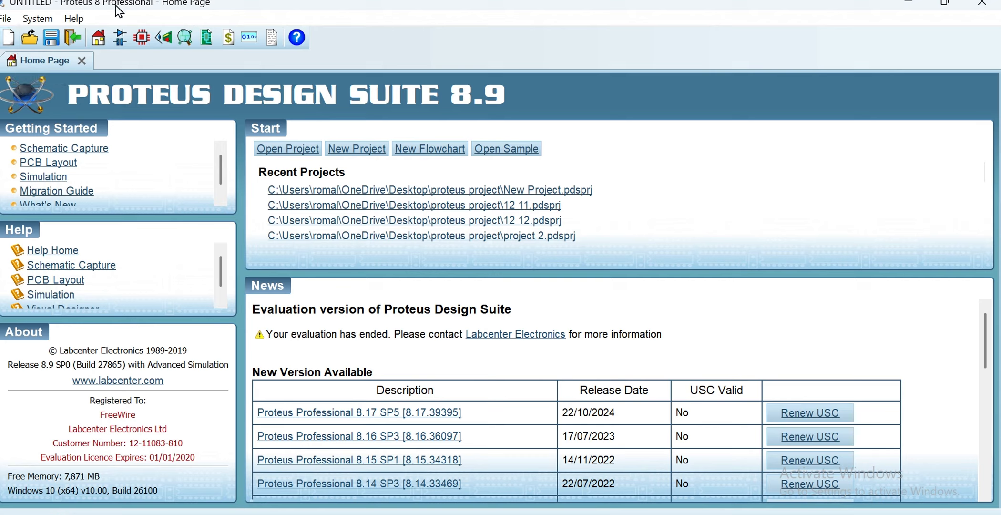
Open a schematic capture sheet and add the analog primitive RESISTOR from the parts library to the device list
{"action": "left_click", "coordinate": [120, 38]}
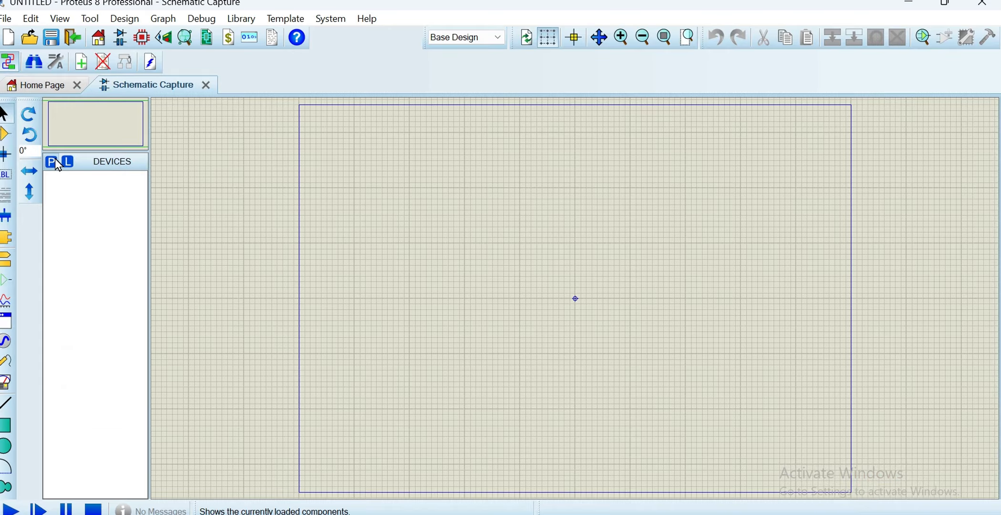
{"action": "left_click", "coordinate": [56, 162]}
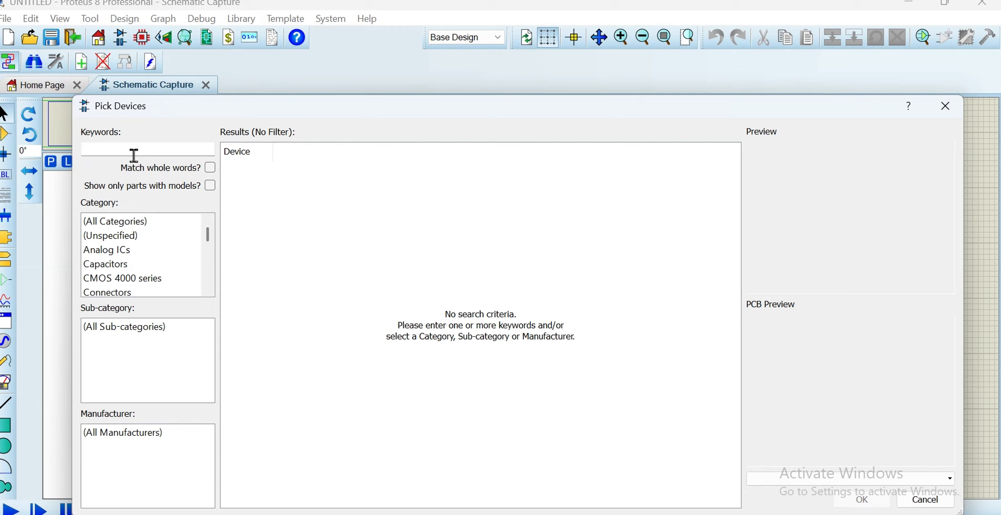
{"action": "type", "text": "resist"}
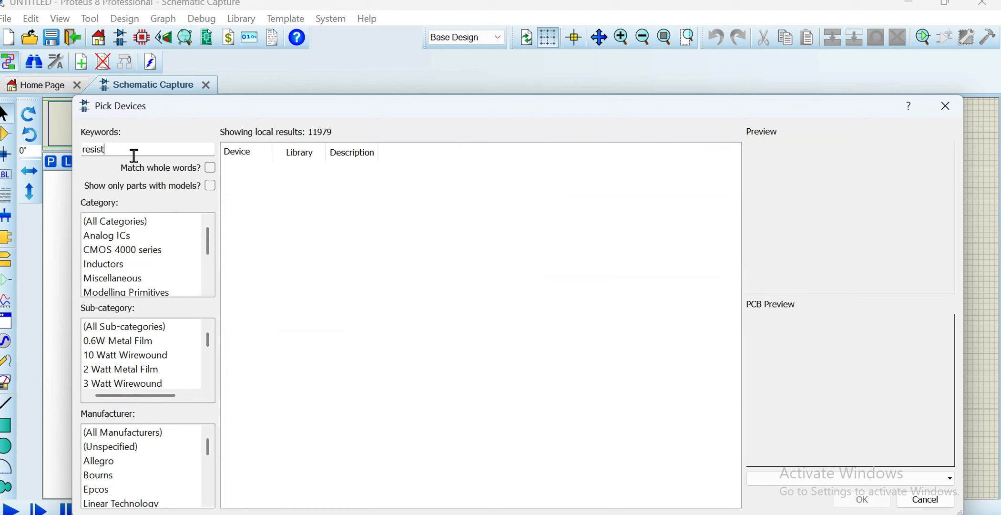
{"action": "type", "text": "or"}
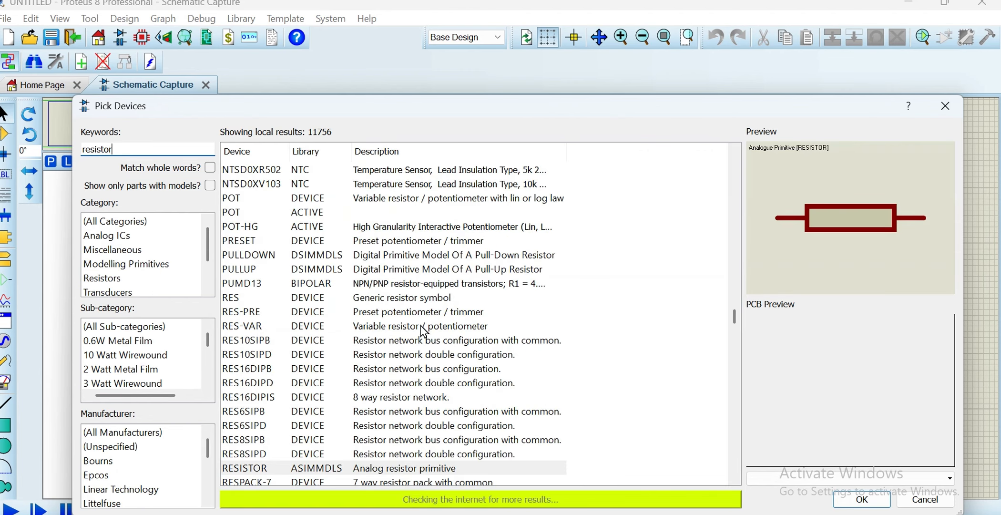
{"action": "left_click", "coordinate": [852, 499]}
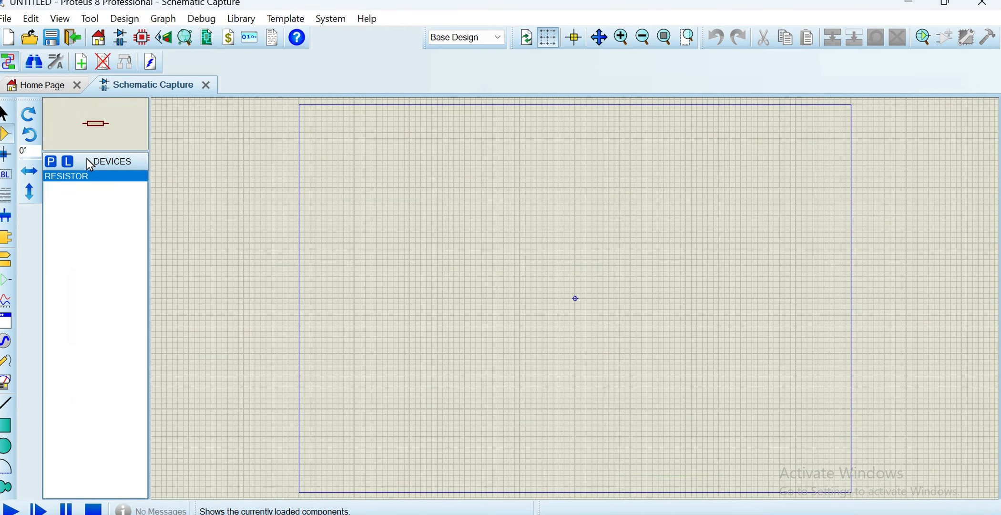
Add the analog primitive CAPACITOR from the parts library to the device list
{"action": "left_click", "coordinate": [56, 161]}
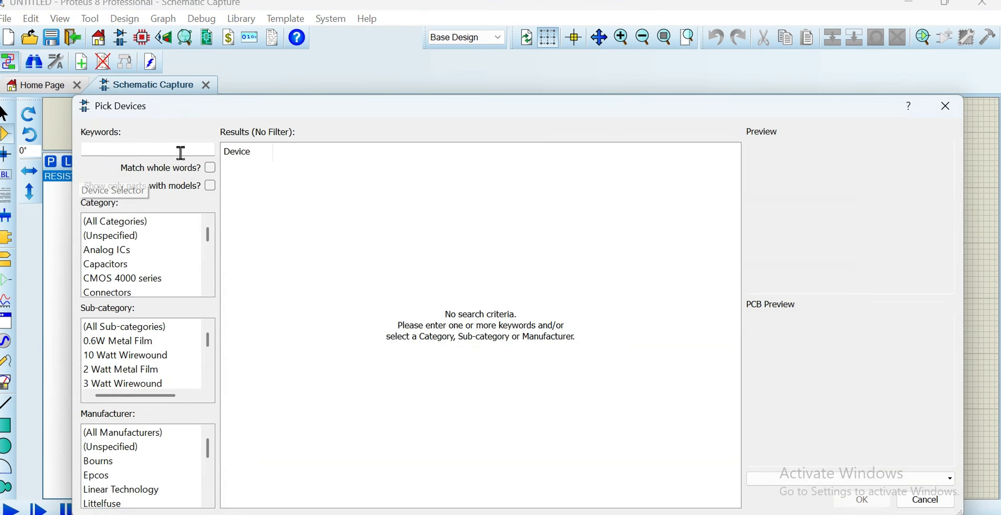
{"action": "type", "text": "ca"}
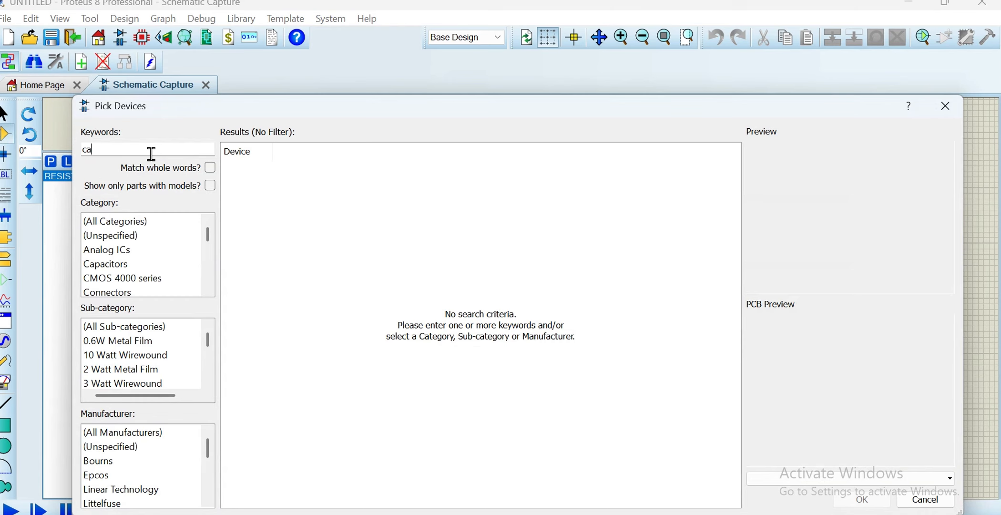
{"action": "type", "text": "pacitor"}
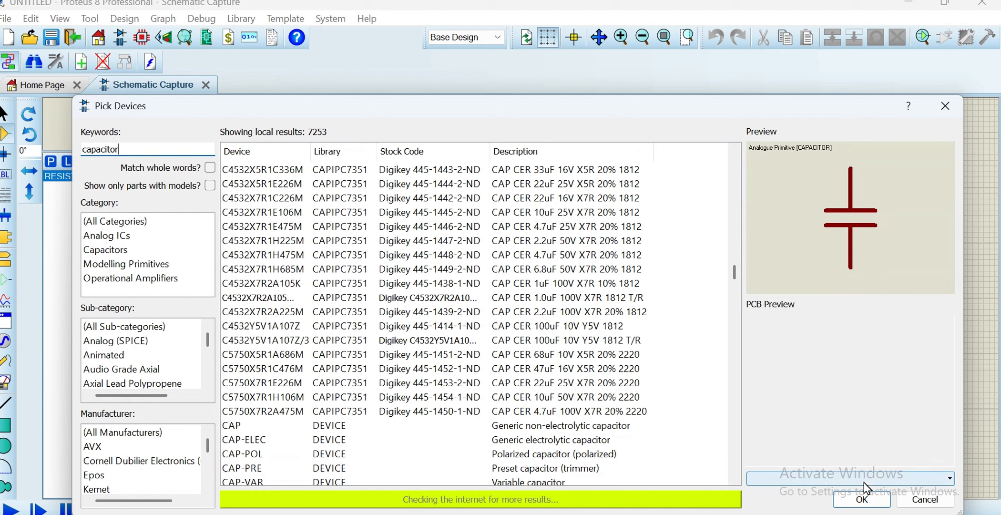
{"action": "left_click", "coordinate": [862, 497]}
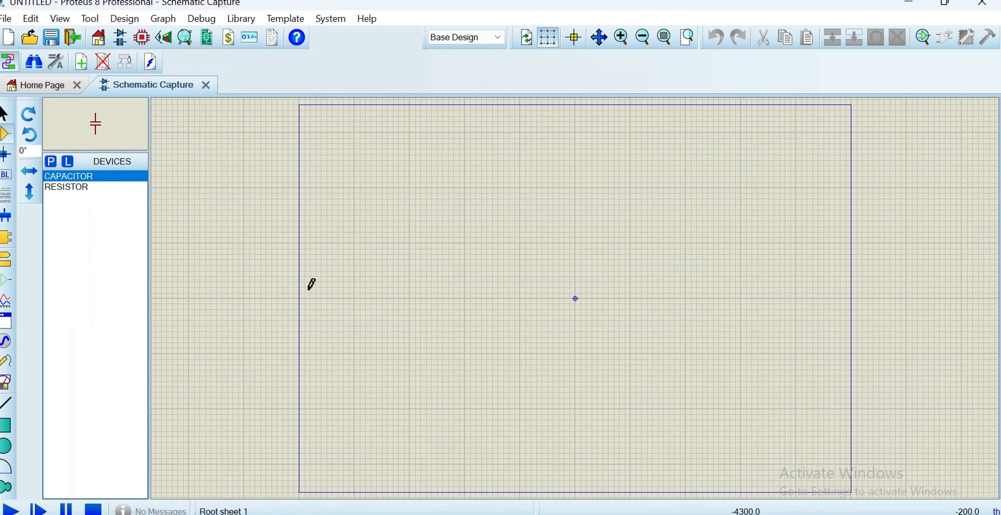
Place one resistor on the sheet and one capacitor below and to the right of it
{"action": "left_click", "coordinate": [104, 187]}
{"action": "left_click", "coordinate": [451, 244]}
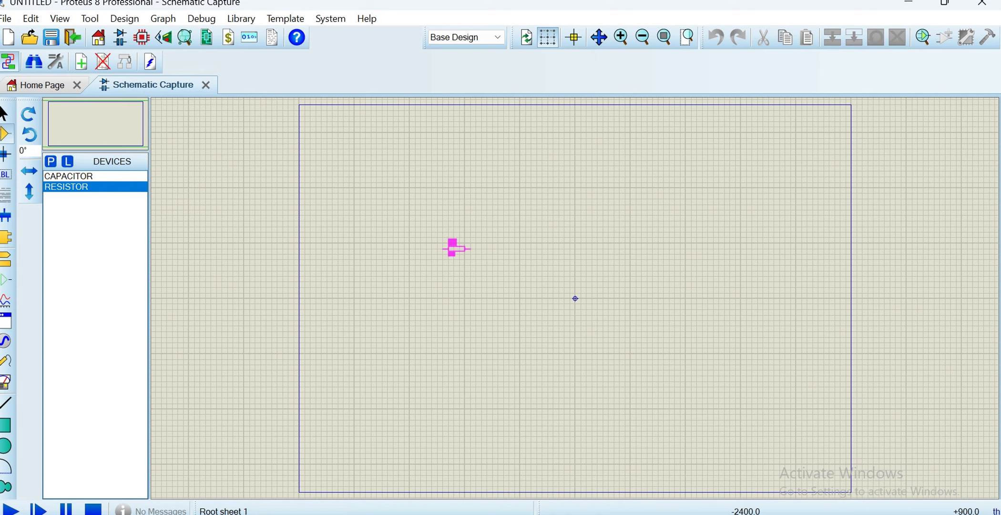
{"action": "left_click", "coordinate": [450, 247]}
{"action": "left_click", "coordinate": [72, 176]}
{"action": "left_click", "coordinate": [522, 288]}
{"action": "left_click", "coordinate": [522, 288]}
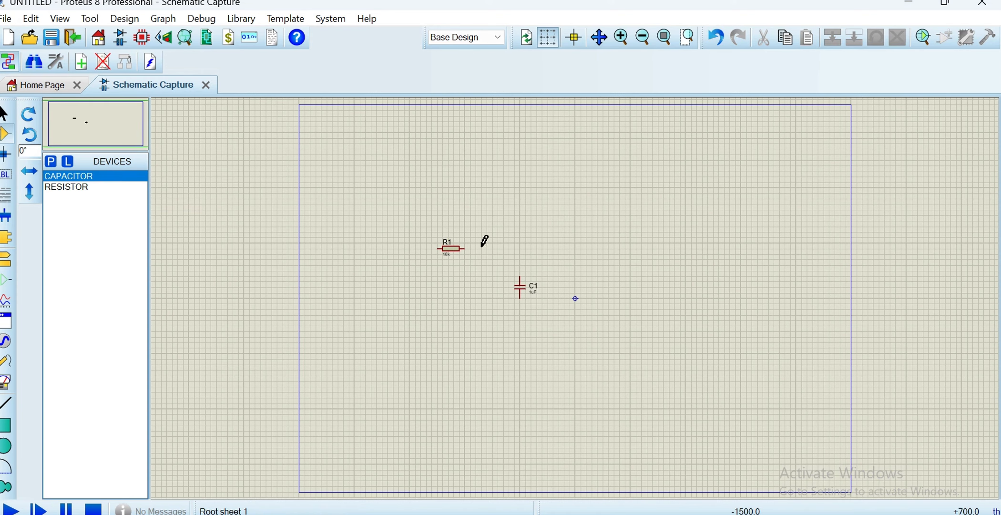
Wire the right pin of resistor R1 to the upper pin of capacitor C1
{"action": "left_click", "coordinate": [620, 37]}
{"action": "left_click", "coordinate": [89, 122]}
{"action": "left_click", "coordinate": [86, 122]}
{"action": "left_click", "coordinate": [444, 197]}
{"action": "left_click", "coordinate": [567, 260]}
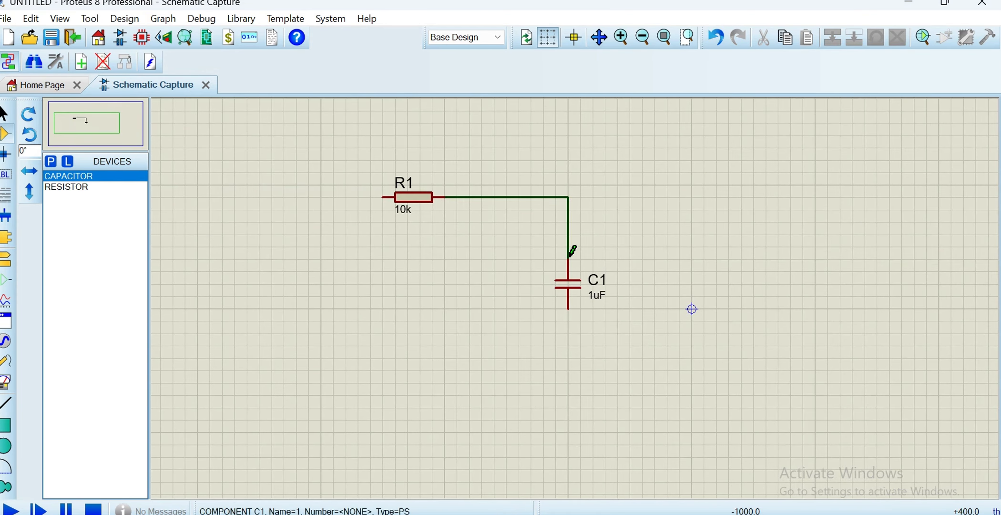
Place a GROUND terminal below capacitor C1 and wire it to the capacitor's lower pin
{"action": "left_click", "coordinate": [7, 258]}
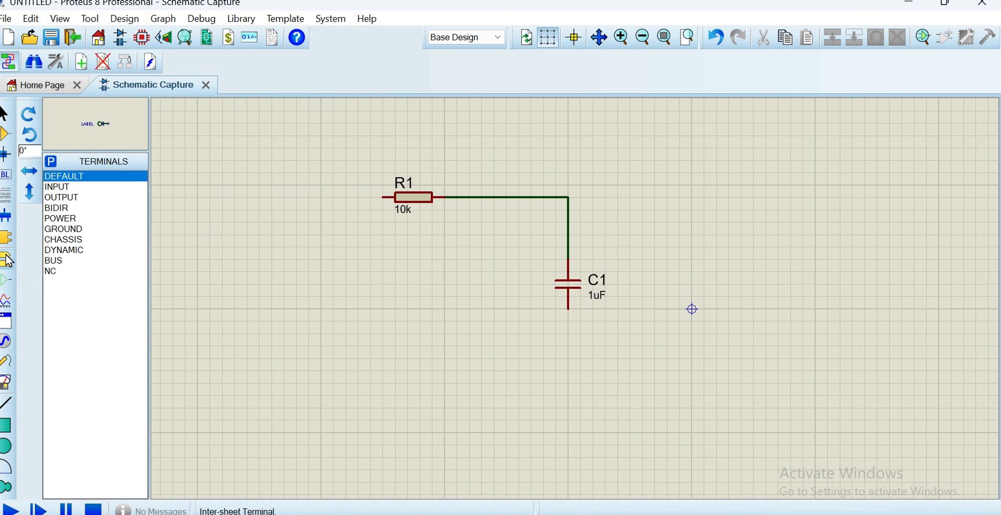
{"action": "left_click", "coordinate": [97, 218]}
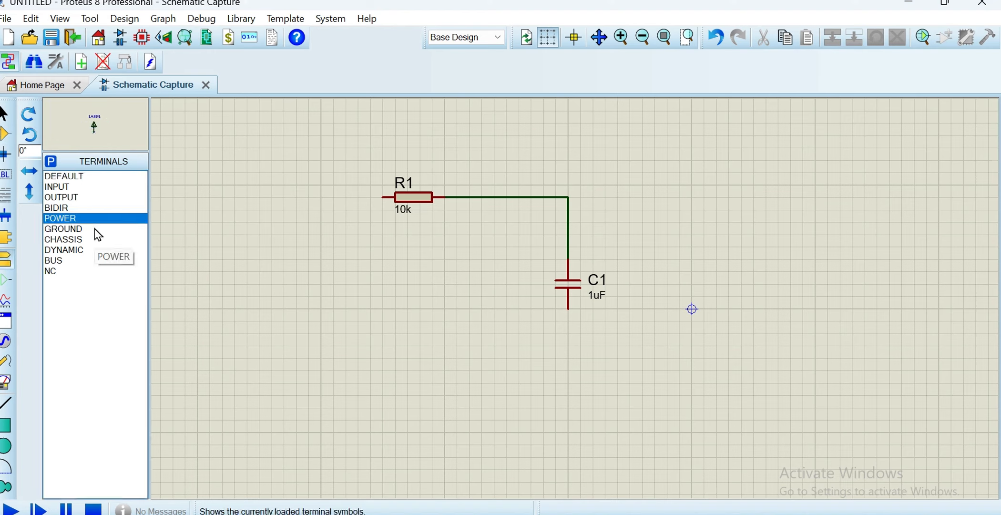
{"action": "left_click", "coordinate": [96, 227]}
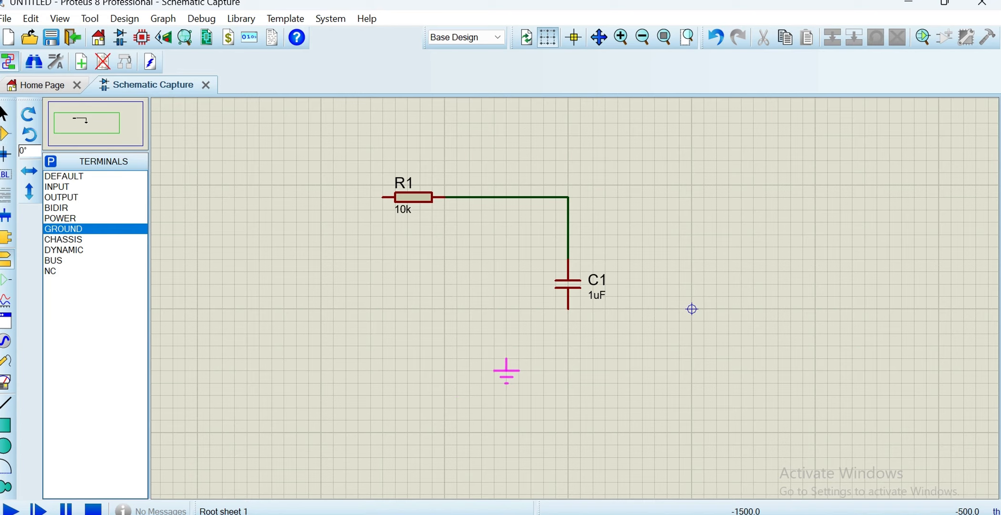
{"action": "left_click", "coordinate": [506, 346]}
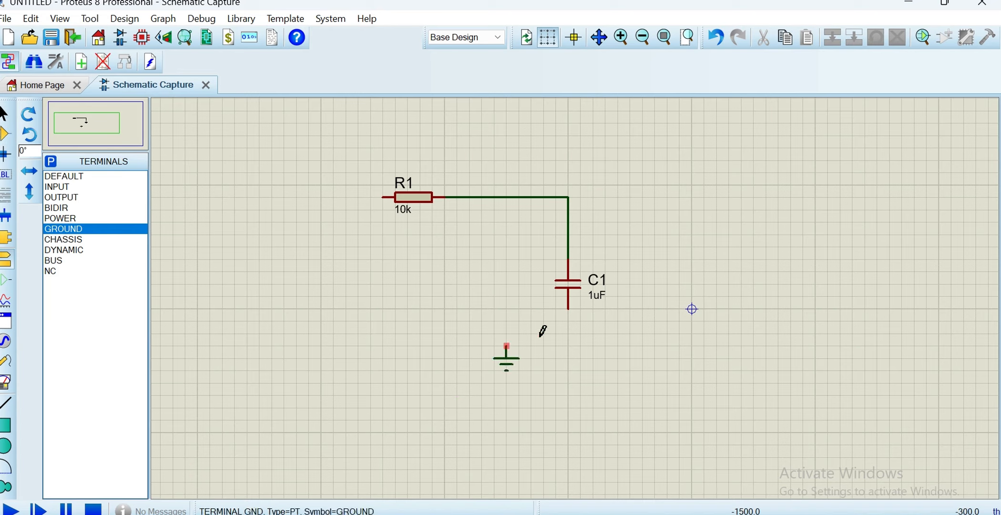
{"action": "left_click", "coordinate": [506, 344]}
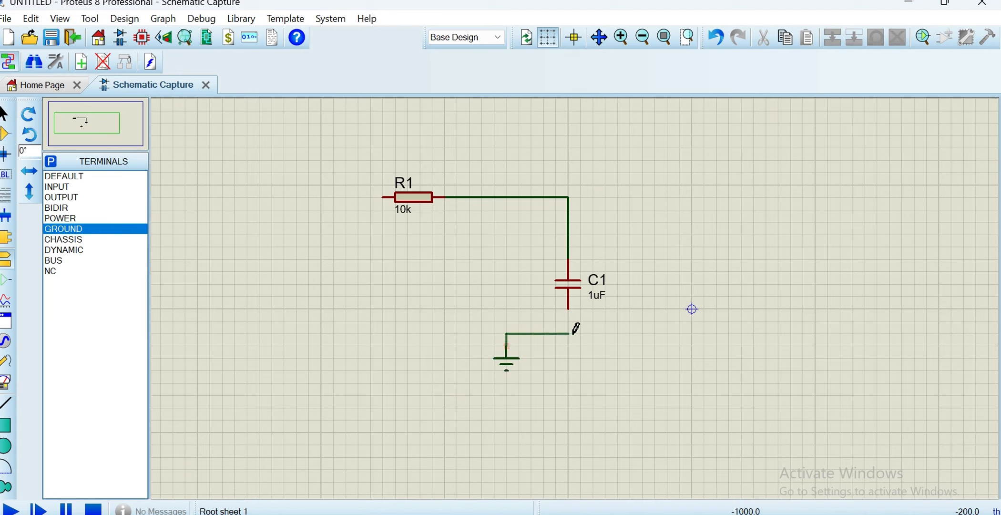
{"action": "left_click", "coordinate": [568, 309]}
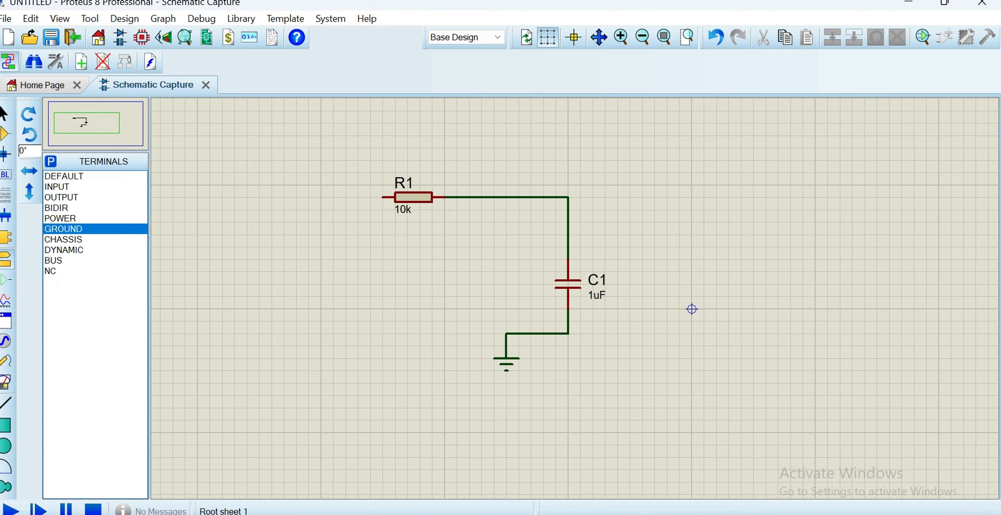
Place a SINE generator up and to the left of R1 and wire it to the resistor's left pin
{"action": "left_click", "coordinate": [6, 341]}
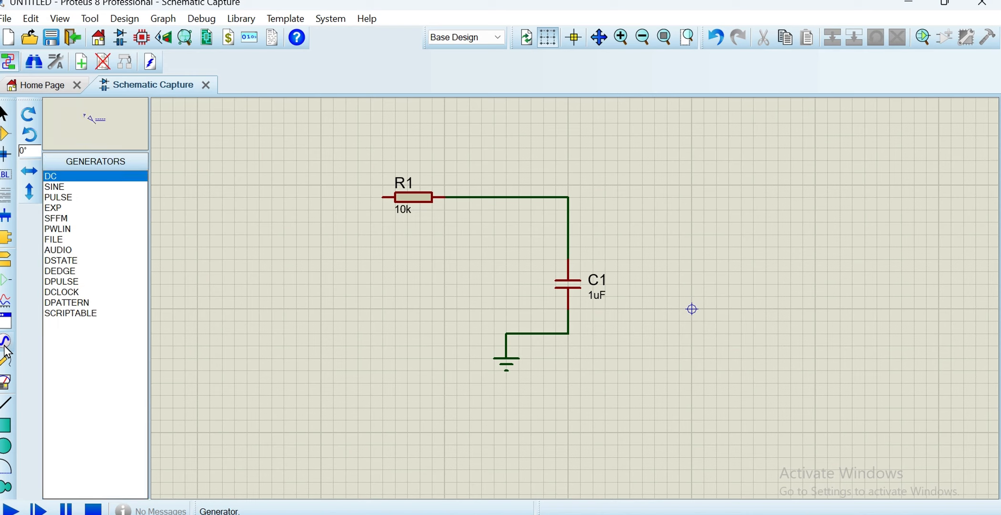
{"action": "left_click", "coordinate": [75, 190]}
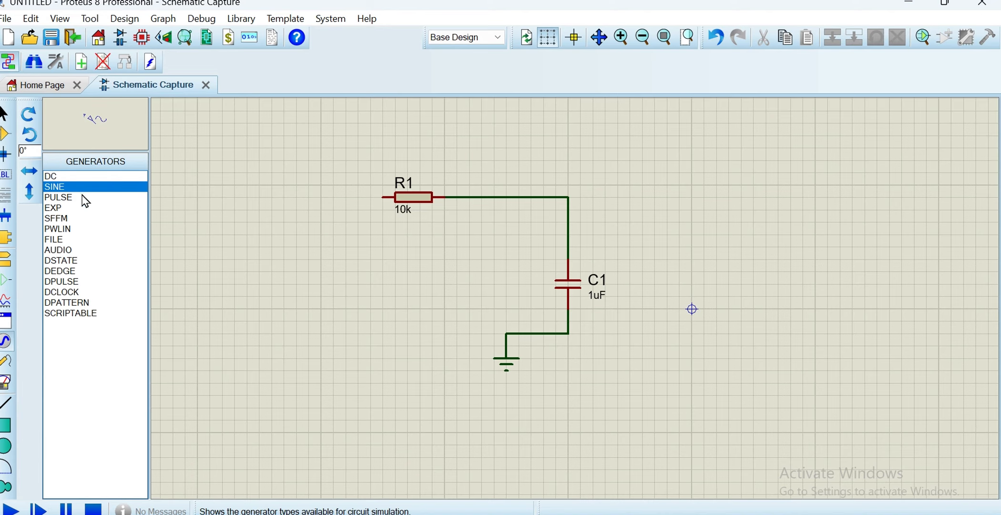
{"action": "left_click", "coordinate": [309, 173]}
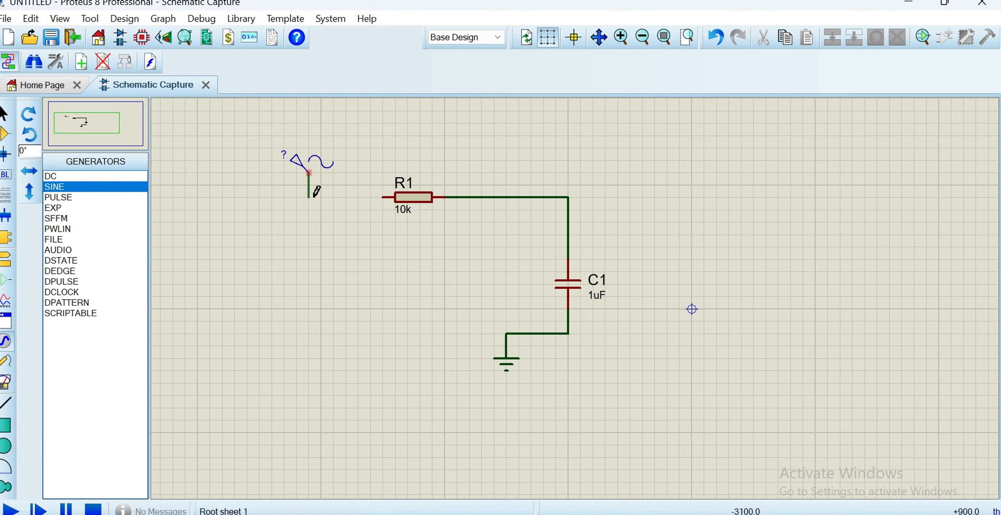
{"action": "left_click", "coordinate": [381, 197]}
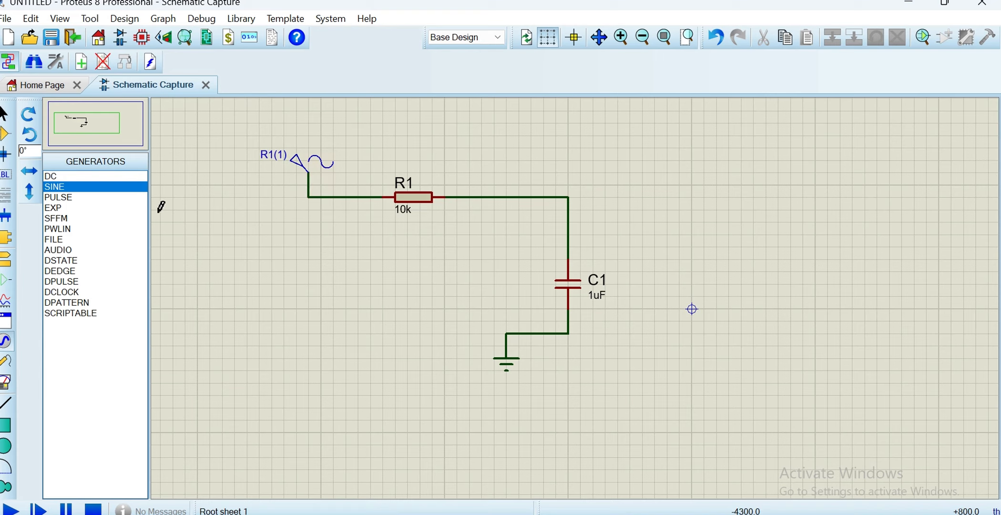
Set the sine generator's offset to 12 V, amplitude to 7 V and frequency to .6 Hz
{"action": "left_click", "coordinate": [298, 180]}
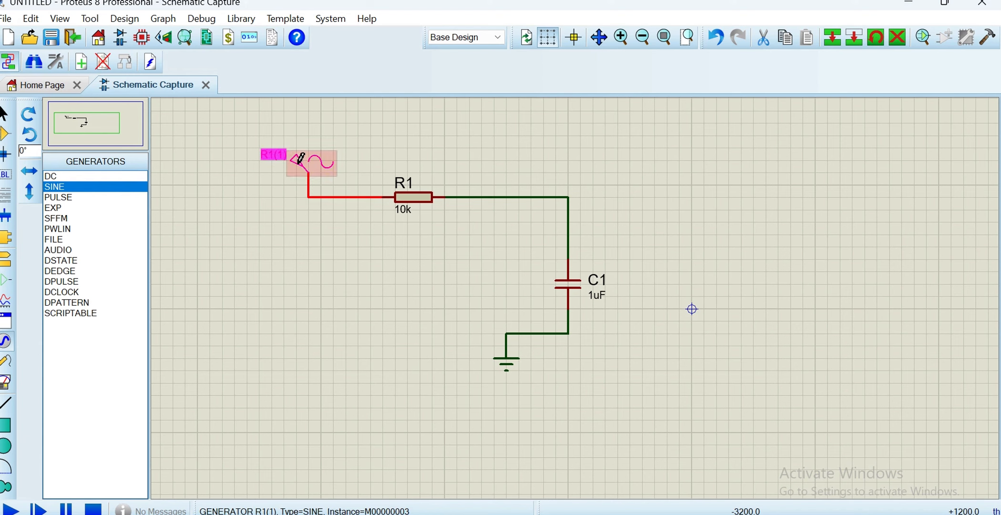
{"action": "double_click", "coordinate": [299, 166]}
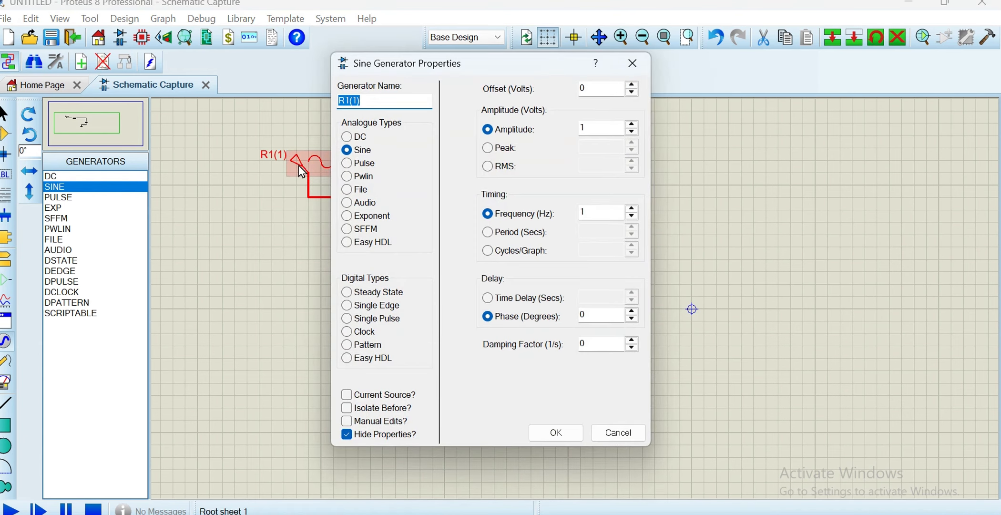
{"action": "left_click", "coordinate": [587, 90]}
{"action": "key", "text": "BackSpace"}
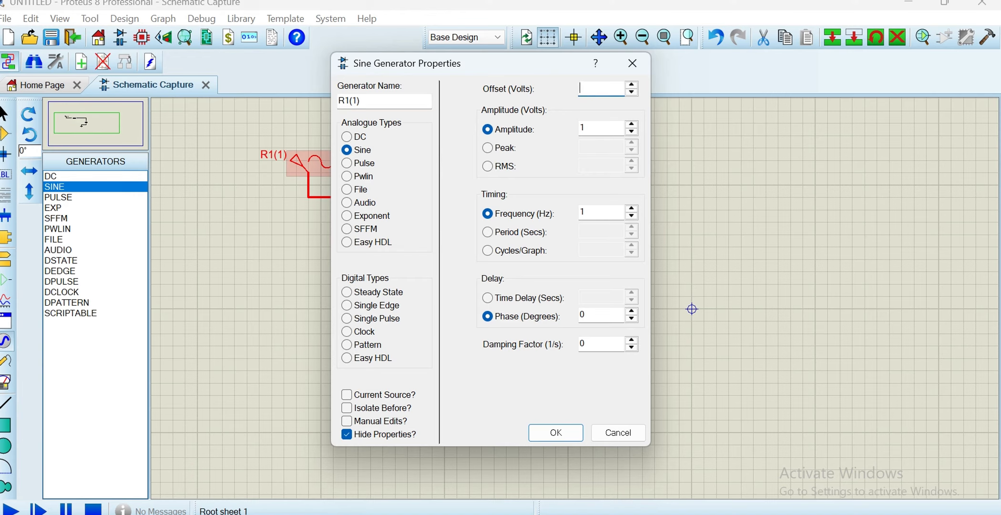
{"action": "type", "text": "12"}
{"action": "left_click", "coordinate": [602, 122]}
{"action": "type", "text": "7"}
{"action": "left_click", "coordinate": [596, 213]}
{"action": "type", "text": ".6"}
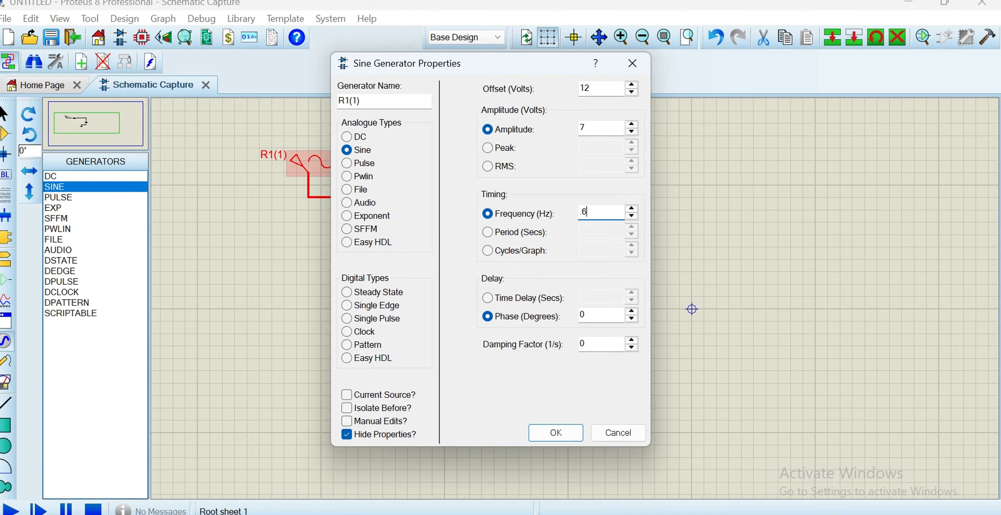
{"action": "left_click", "coordinate": [568, 433]}
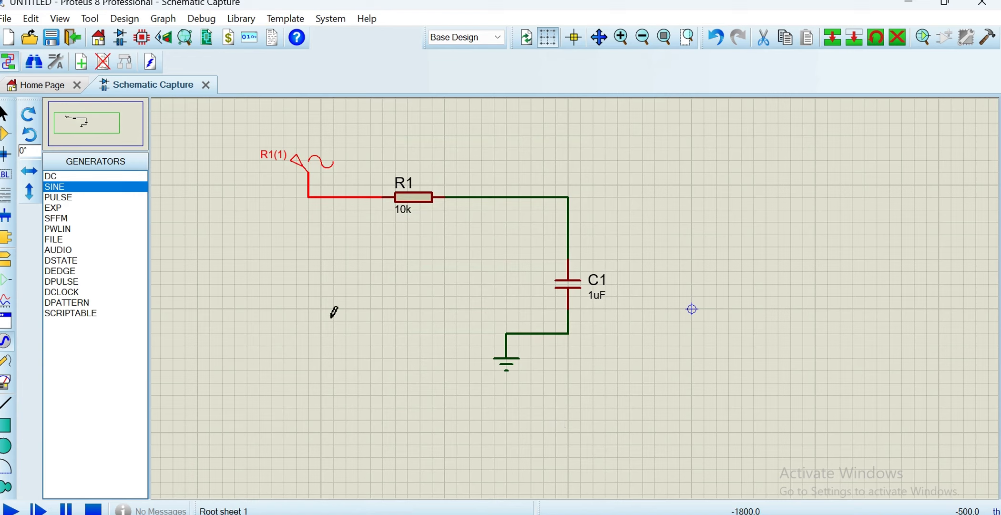
Place a voltage probe on the corner of the wire between R1 and C1
{"action": "left_click", "coordinate": [10, 364]}
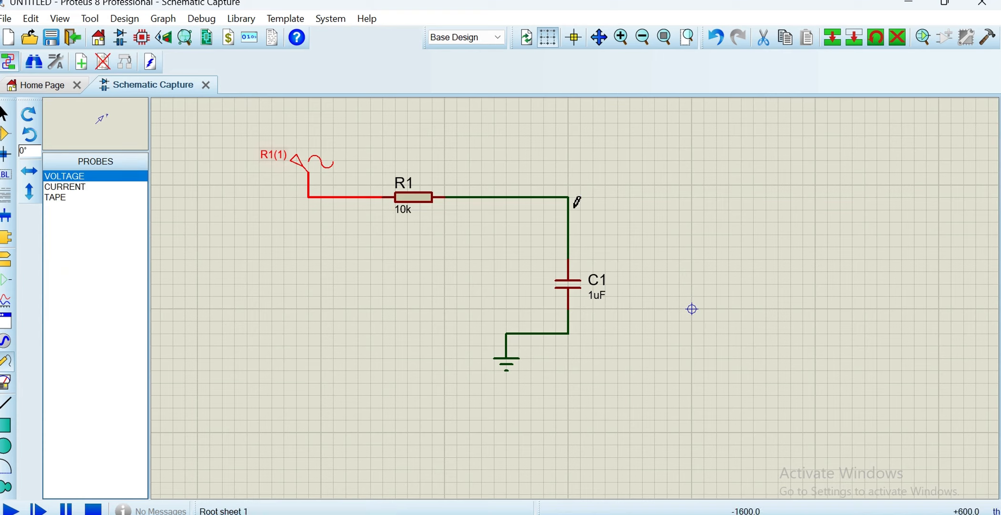
{"action": "left_click", "coordinate": [611, 189]}
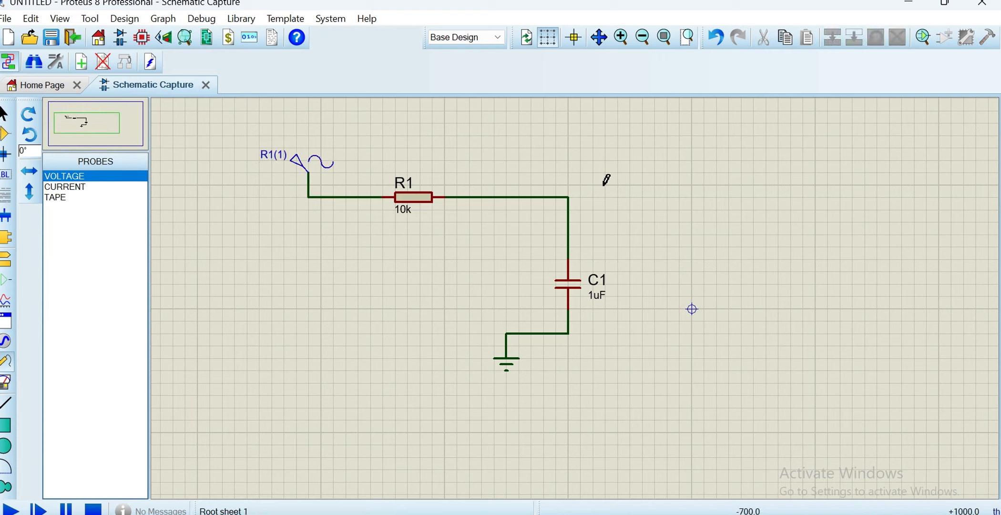
{"action": "left_click", "coordinate": [604, 185]}
{"action": "left_click", "coordinate": [574, 192]}
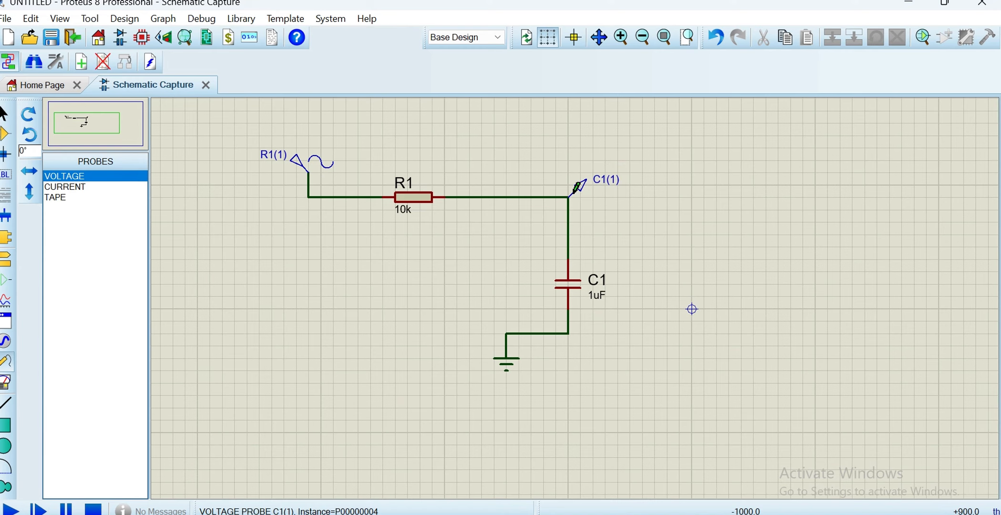
{"action": "left_click", "coordinate": [602, 187]}
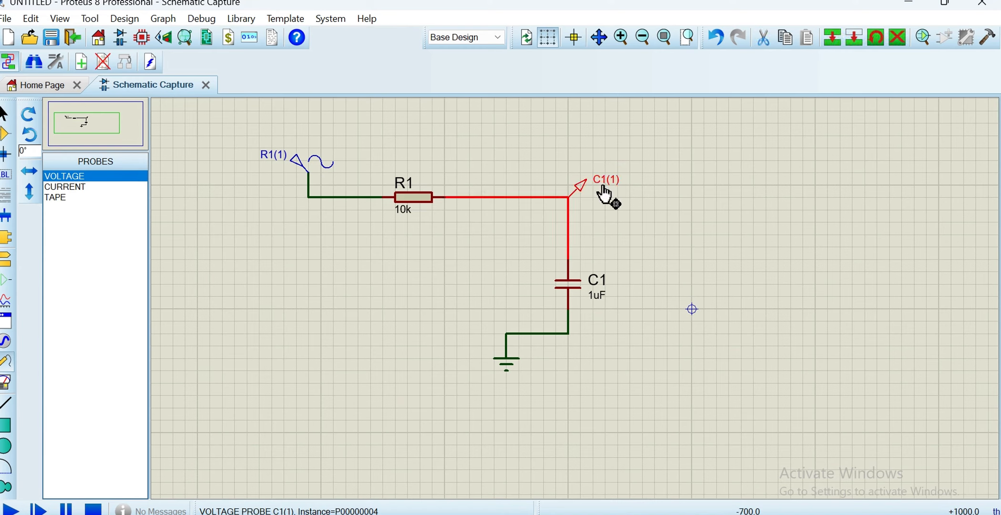
{"action": "left_click", "coordinate": [604, 196]}
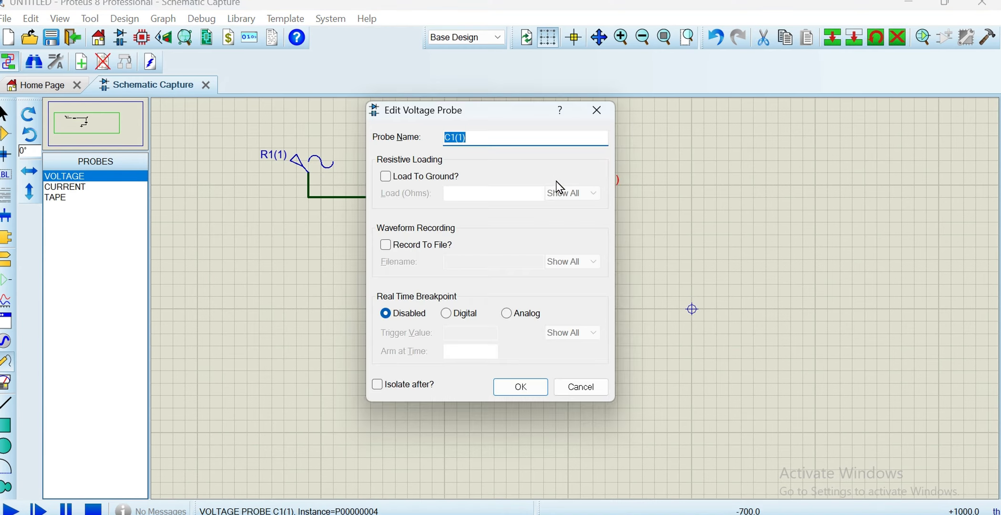
{"action": "left_click", "coordinate": [595, 114]}
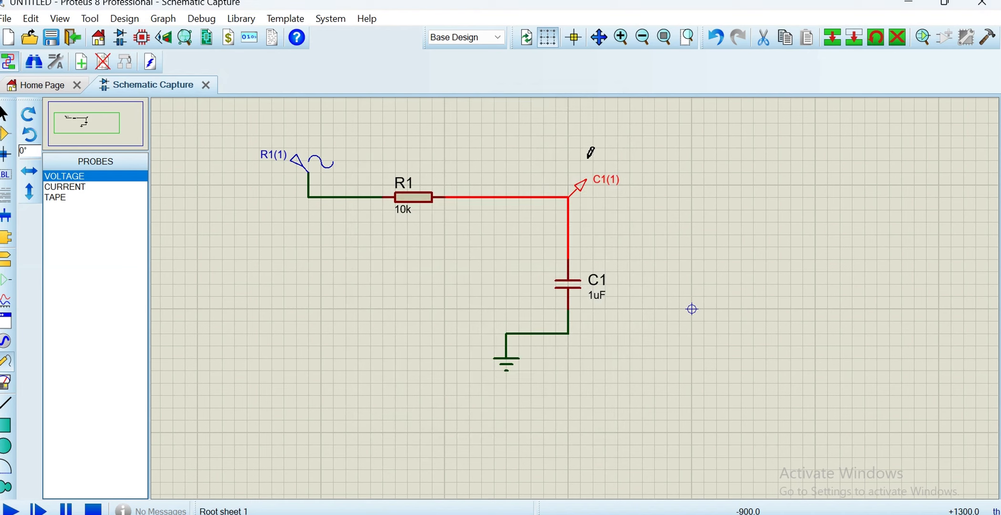
{"action": "right_click", "coordinate": [600, 178]}
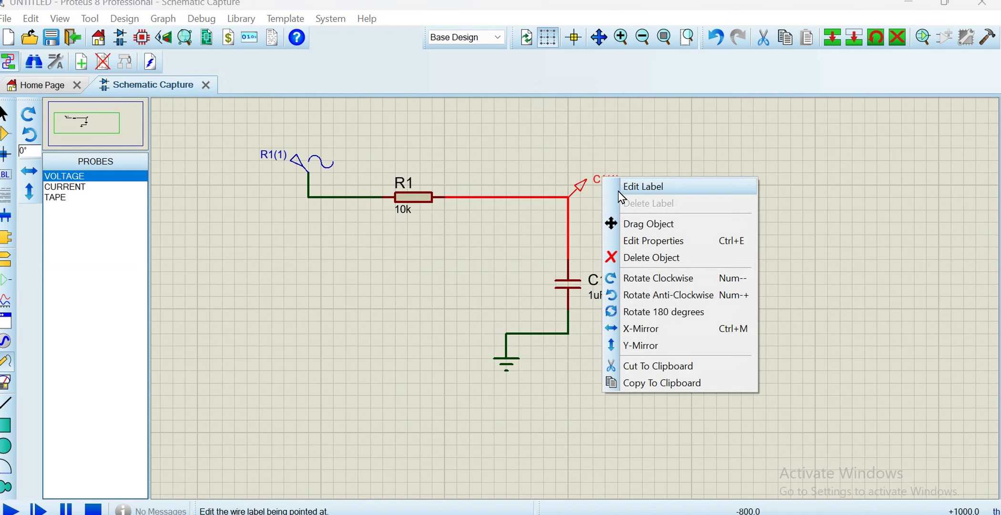
{"action": "left_click", "coordinate": [595, 177]}
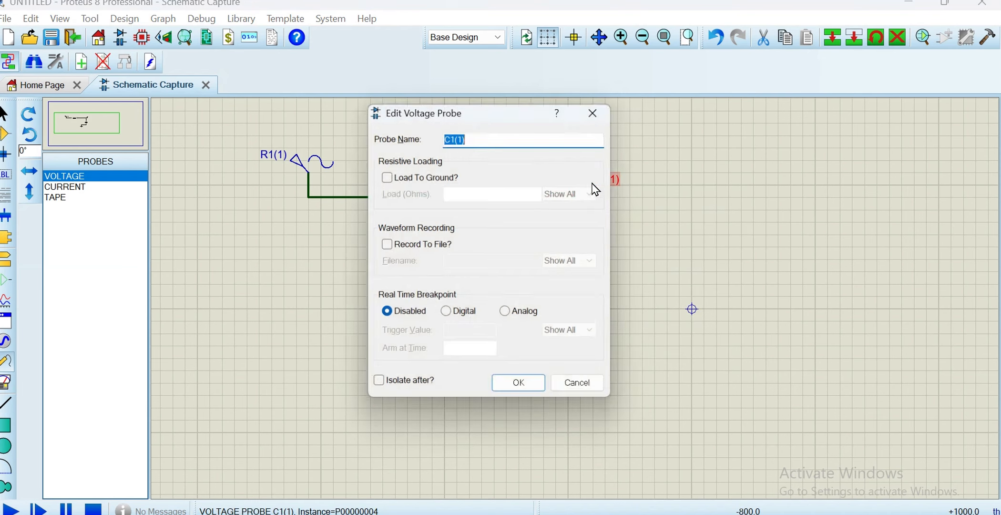
{"action": "left_click", "coordinate": [598, 135]}
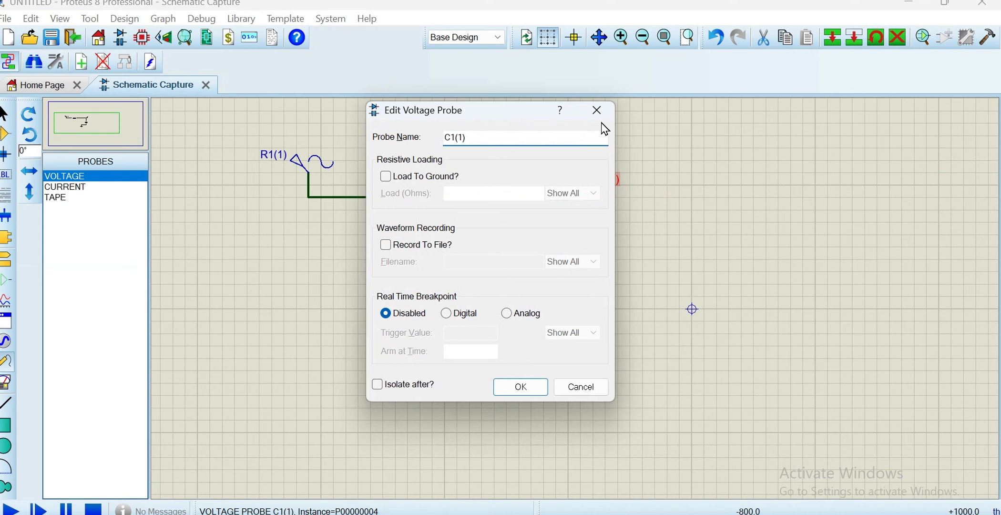
{"action": "left_click", "coordinate": [598, 108]}
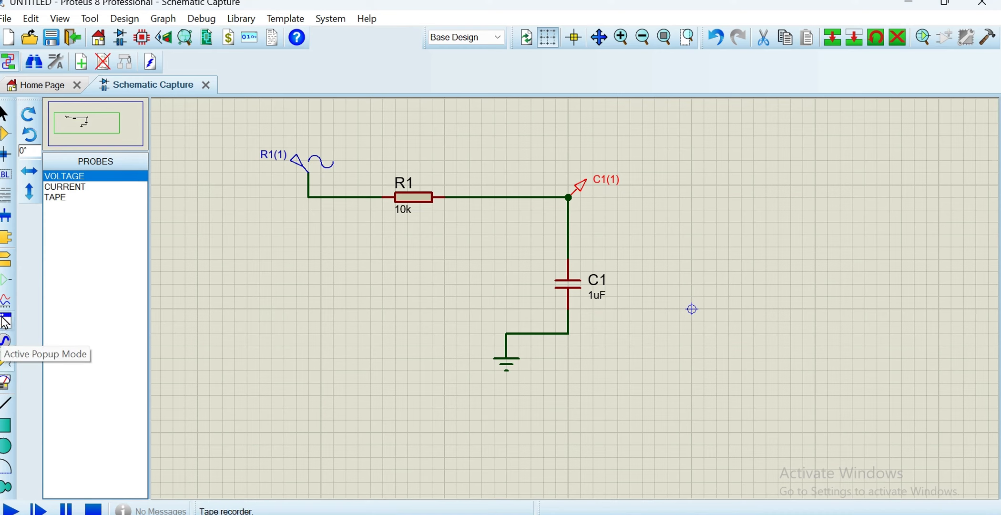
Place a FREQUENCY graph in the empty sheet area to the right of the RC circuit
{"action": "left_click", "coordinate": [6, 299]}
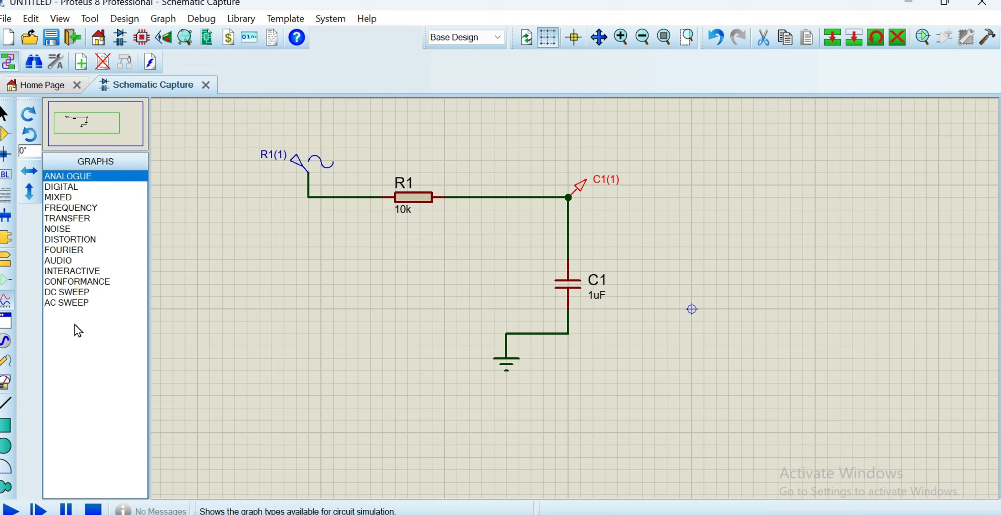
{"action": "left_click", "coordinate": [93, 208]}
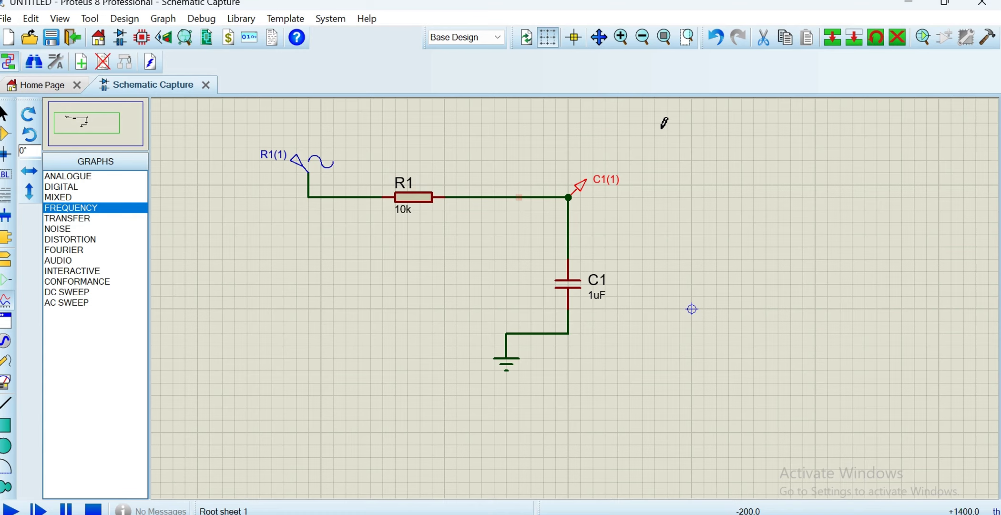
{"action": "left_click_drag", "start_coordinate": [661, 129], "coordinate": [666, 169]}
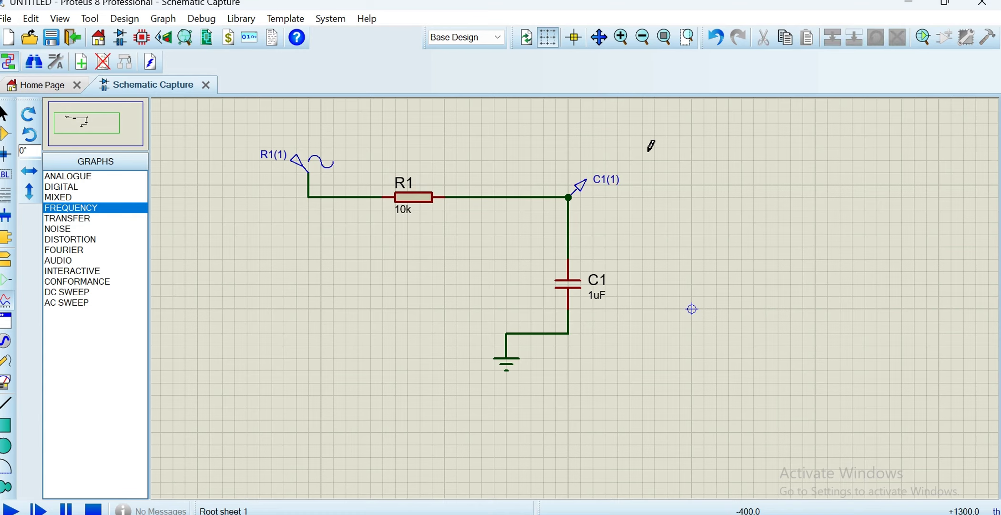
{"action": "left_click_drag", "start_coordinate": [643, 147], "coordinate": [723, 290]}
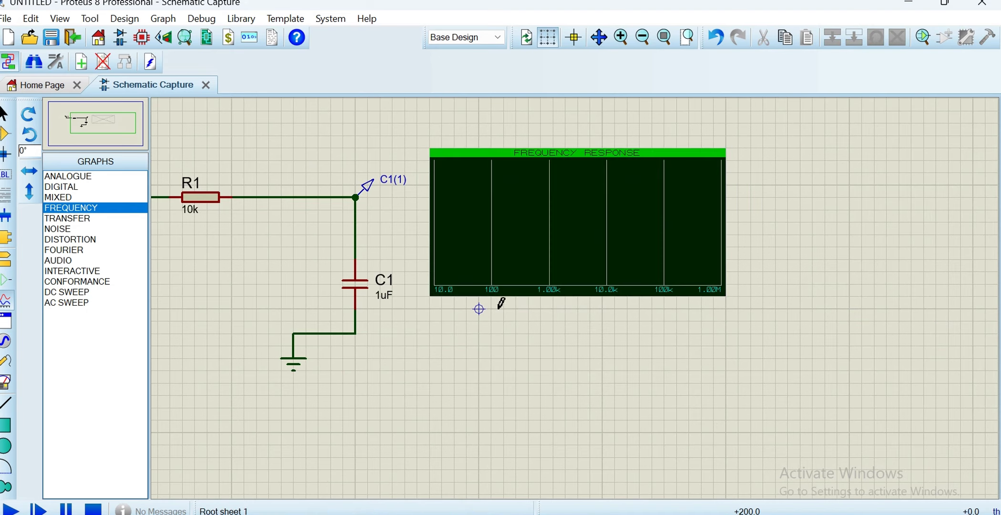
Set the frequency graph's reference to the sine generator R1(1)
{"action": "left_click_drag", "start_coordinate": [91, 119], "coordinate": [89, 122]}
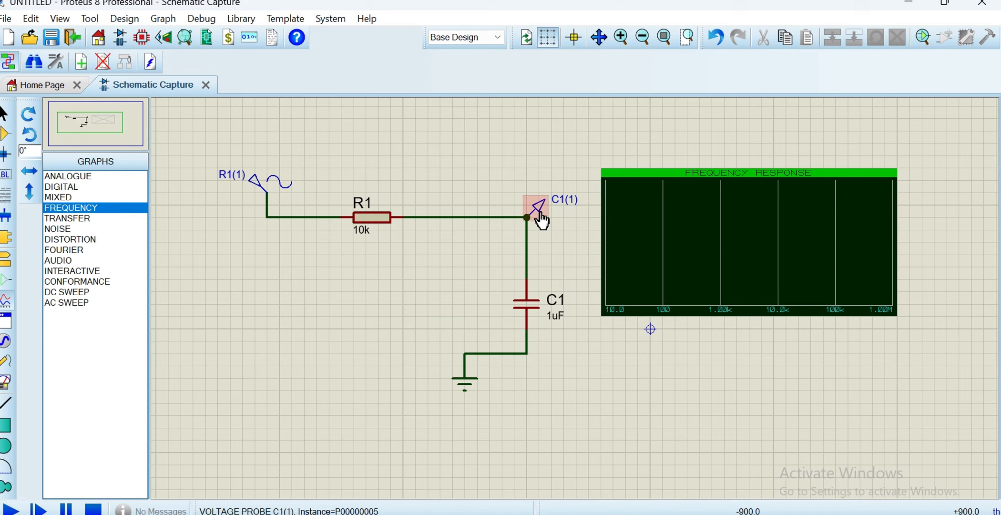
{"action": "left_click", "coordinate": [541, 219]}
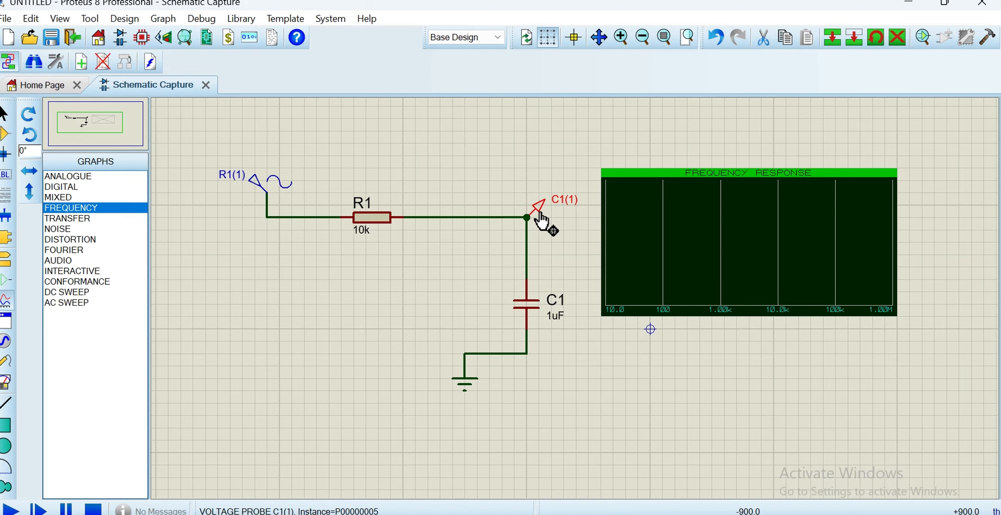
{"action": "double_click", "coordinate": [638, 246]}
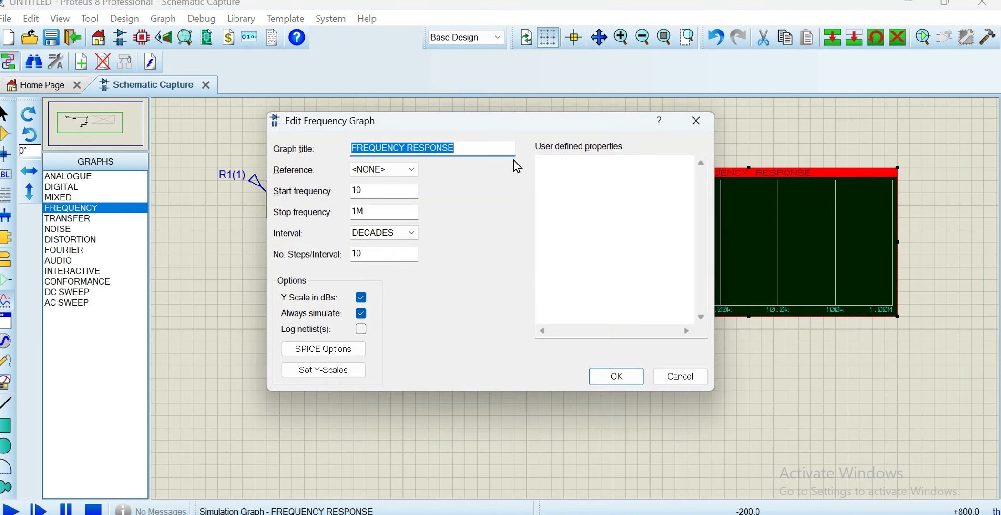
{"action": "left_click", "coordinate": [411, 171]}
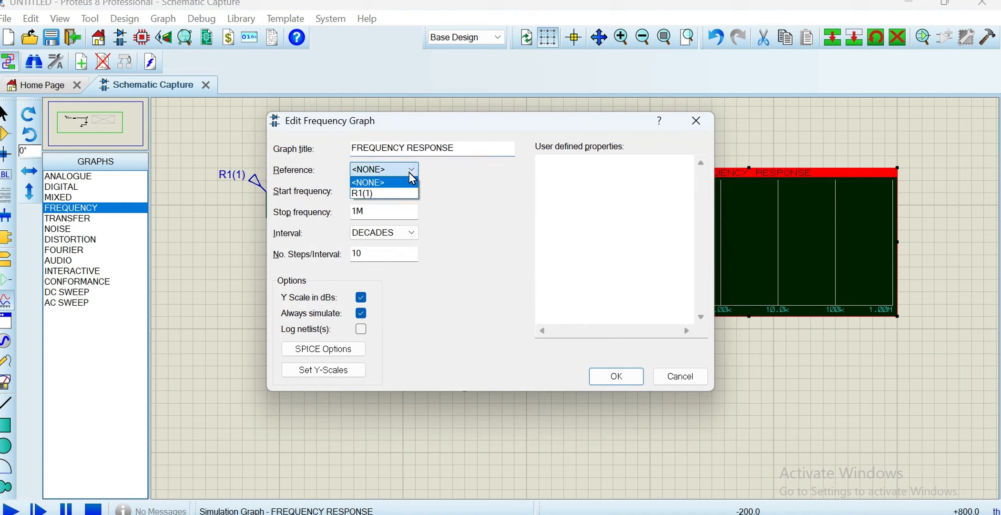
{"action": "left_click", "coordinate": [401, 194]}
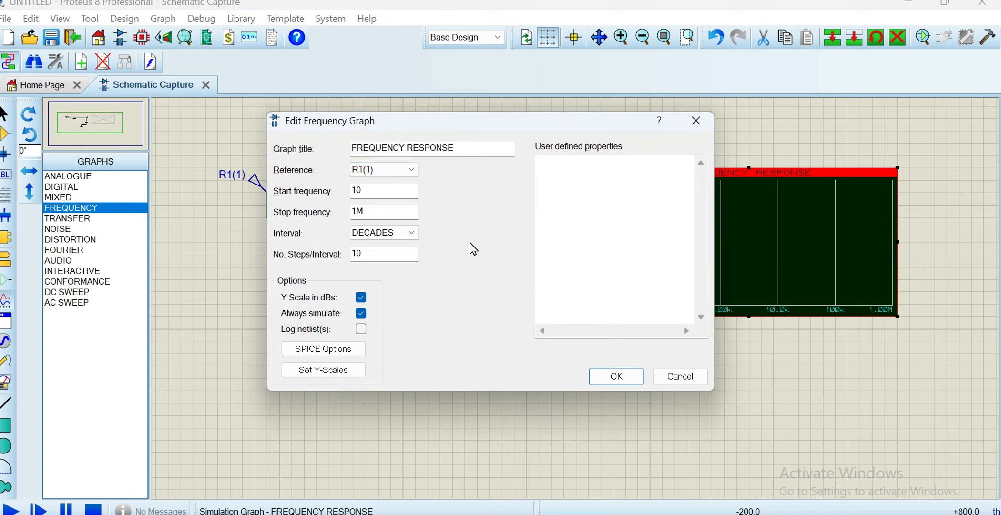
{"action": "left_click", "coordinate": [609, 375]}
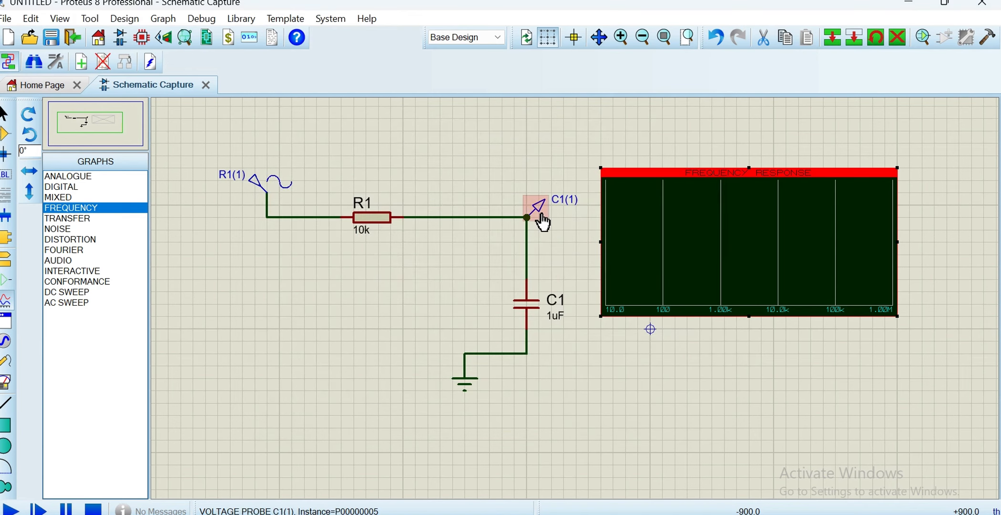
{"action": "double_click", "coordinate": [542, 221]}
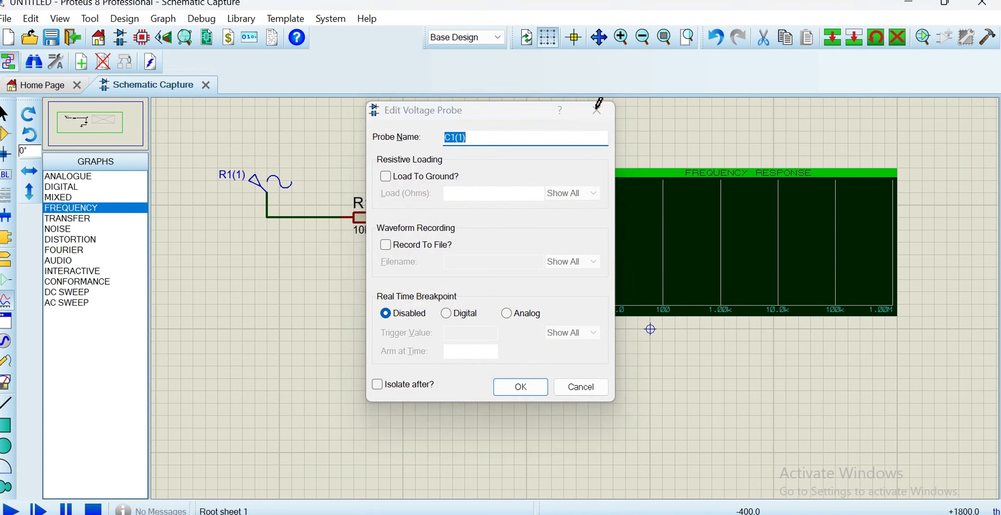
{"action": "left_click", "coordinate": [598, 112]}
{"action": "double_click", "coordinate": [541, 211]}
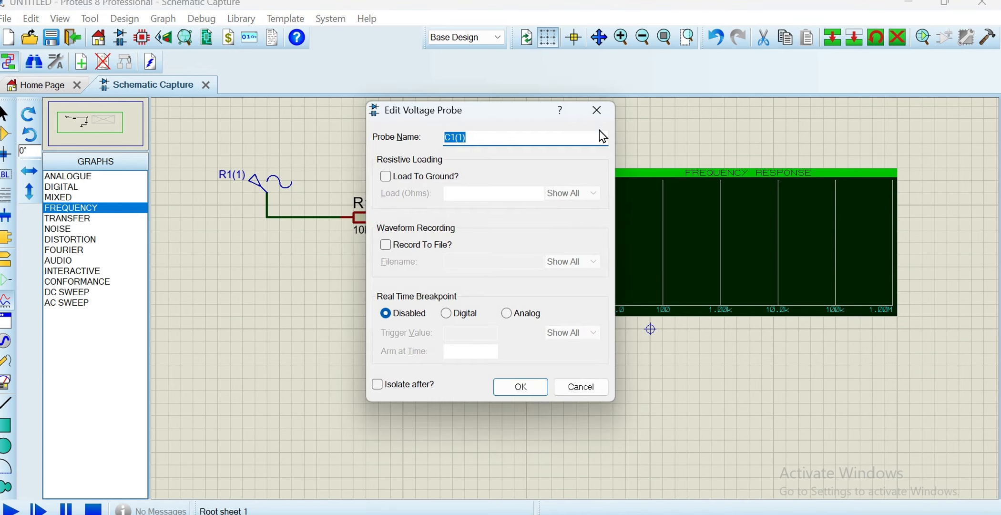
{"action": "left_click", "coordinate": [521, 386]}
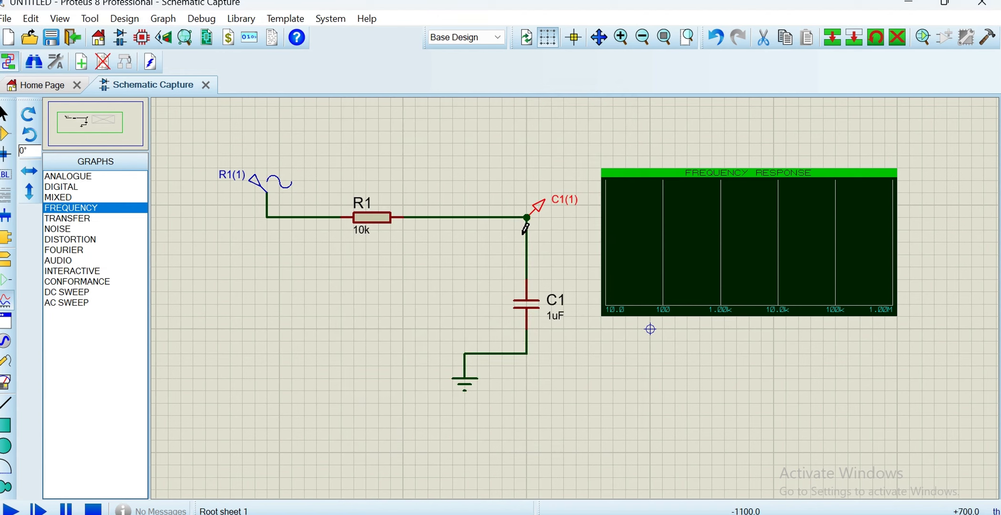
Add the C1(1) voltage probe as a gain trace on the frequency graph and simulate the graph
{"action": "mouse_move", "coordinate": [542, 213]}
{"action": "left_mouse_down"}
{"action": "mouse_move", "coordinate": [643, 215]}
{"action": "mouse_move", "coordinate": [633, 236]}
{"action": "left_mouse_up"}
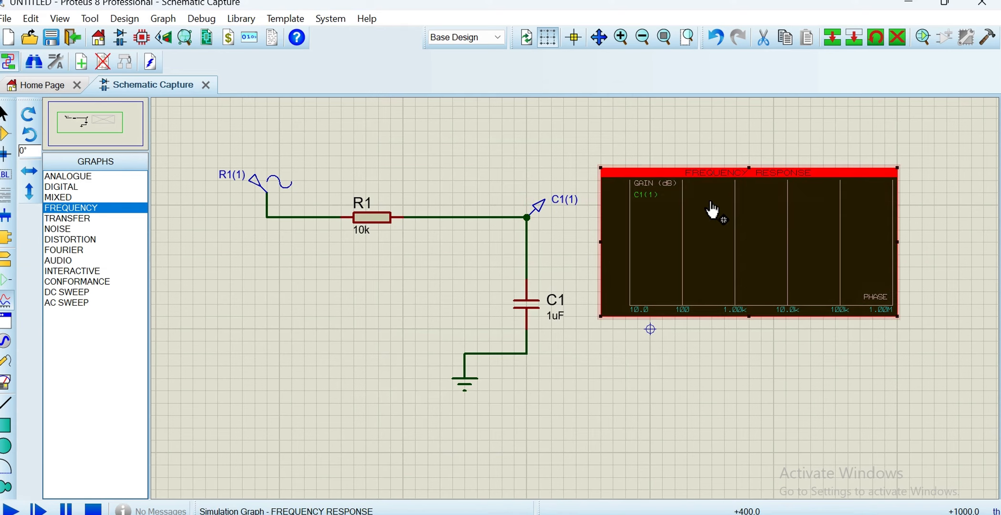
{"action": "right_click", "coordinate": [666, 233]}
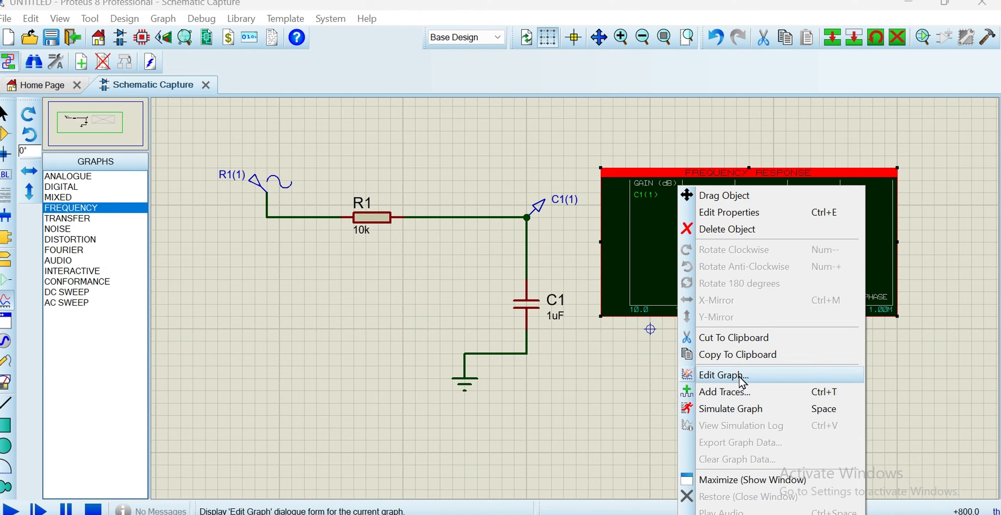
{"action": "left_click", "coordinate": [748, 409]}
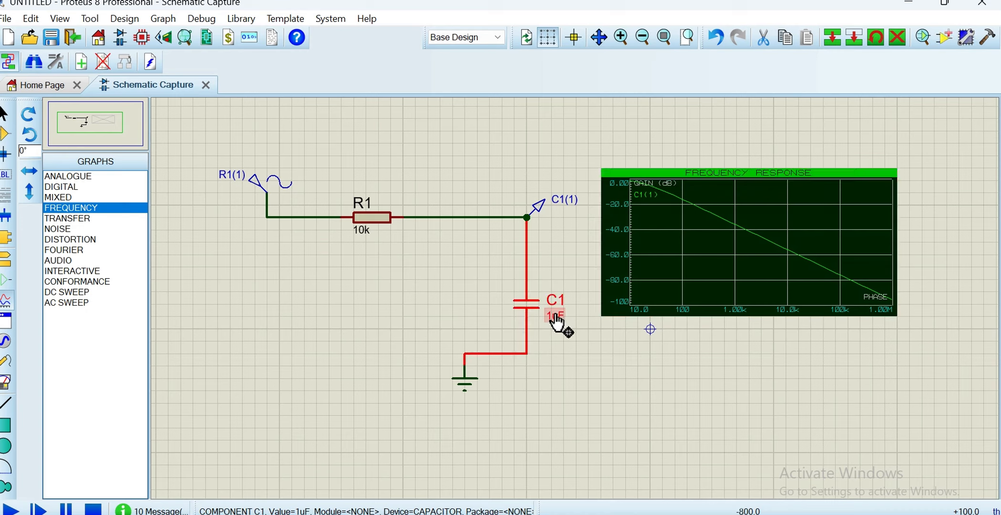
Set capacitor C1's value to .02uF
{"action": "double_click", "coordinate": [556, 316]}
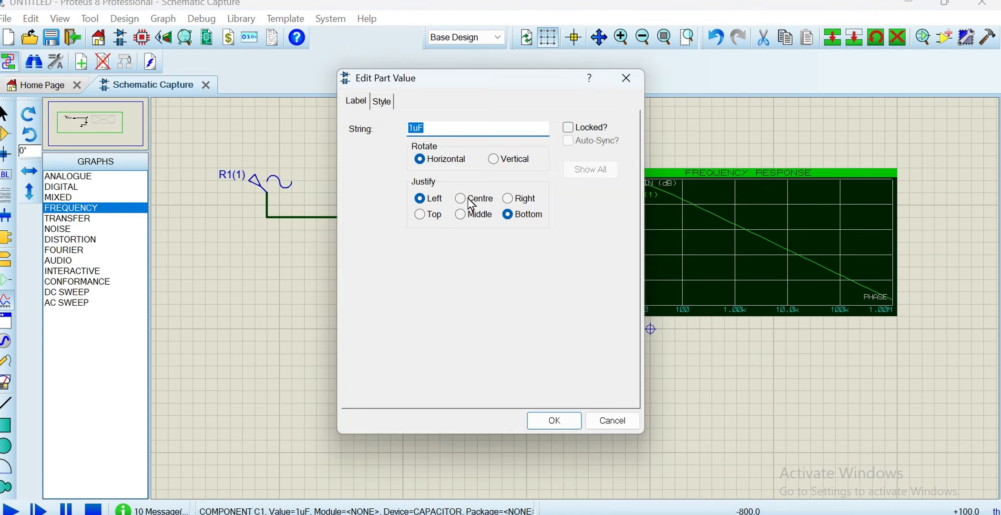
{"action": "left_click", "coordinate": [422, 129]}
{"action": "key", "text": "BackSpace"}
{"action": "type", "text": ".02"}
{"action": "left_click", "coordinate": [543, 417]}
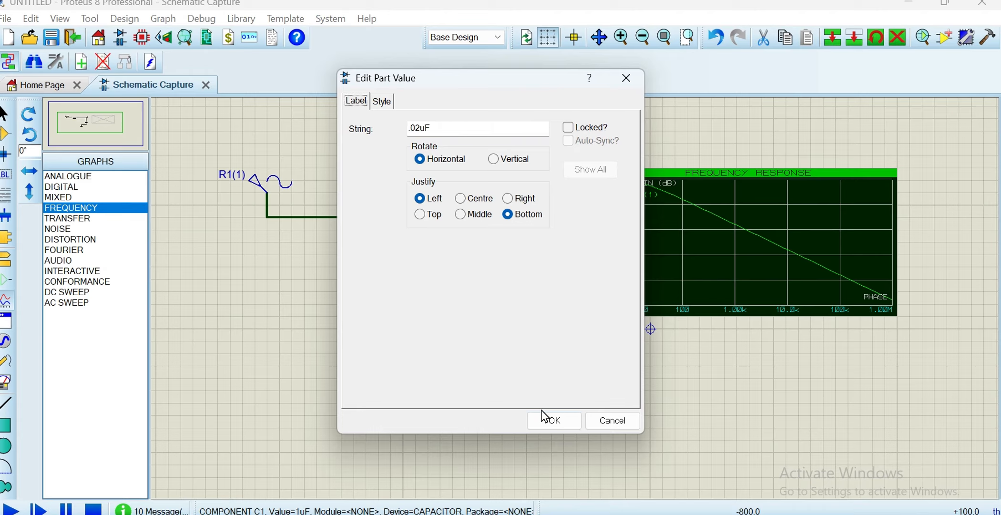
{"action": "left_click", "coordinate": [544, 417]}
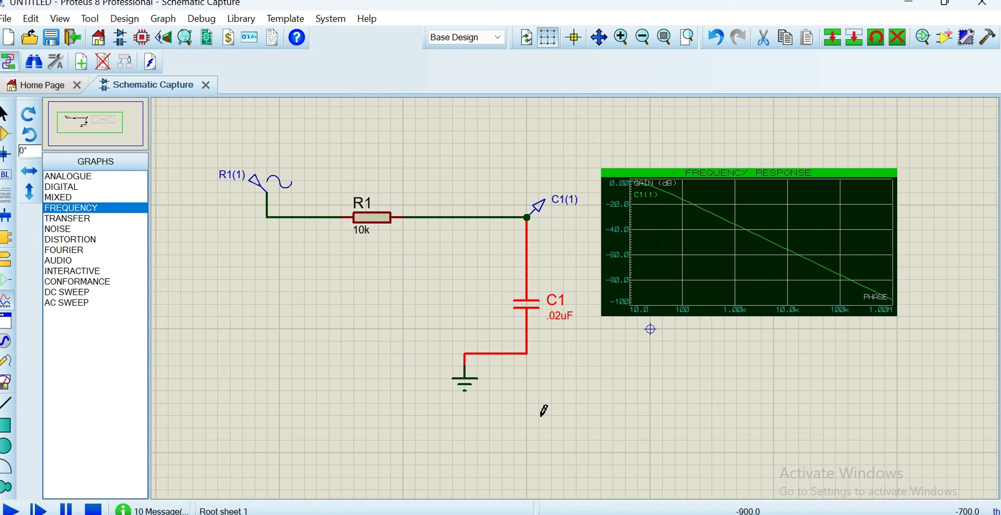
Simulate the frequency response graph again with C1 at .02uF
{"action": "left_click", "coordinate": [667, 289]}
{"action": "right_click", "coordinate": [668, 289]}
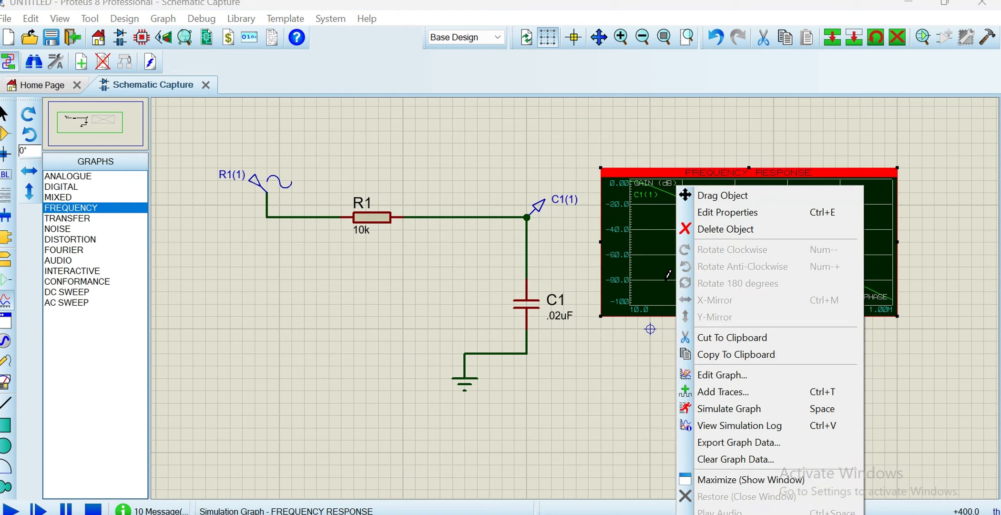
{"action": "left_click", "coordinate": [752, 412]}
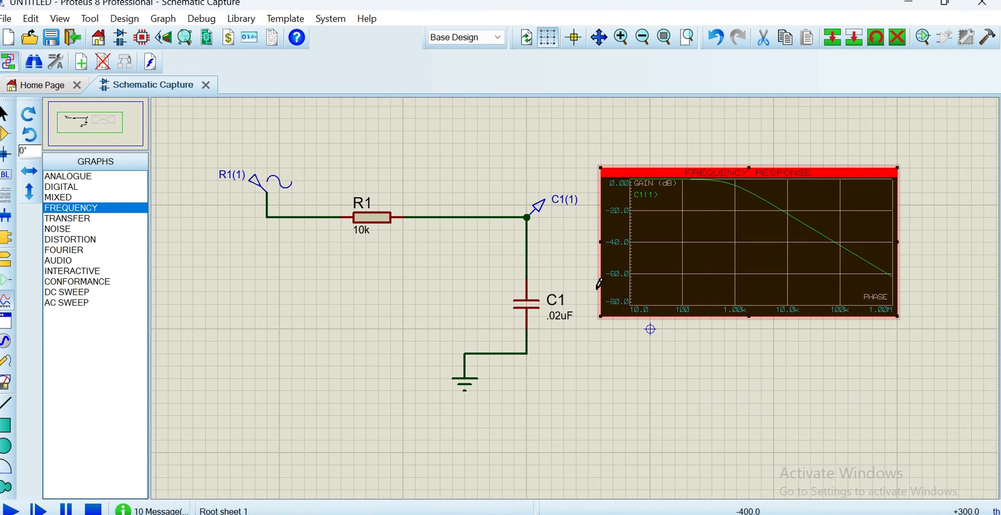
Set capacitor C1's capacitance to 3uF in its component properties
{"action": "right_click", "coordinate": [552, 325]}
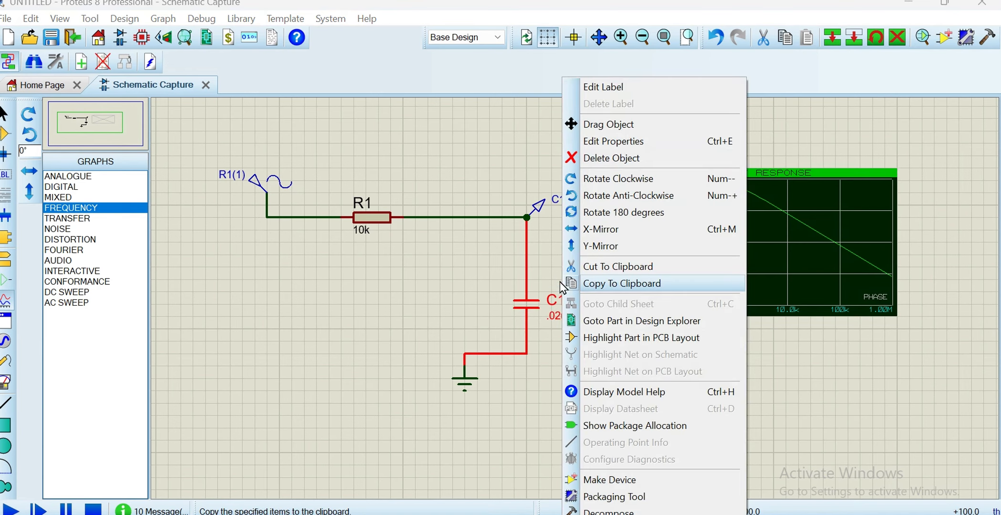
{"action": "left_click", "coordinate": [656, 140]}
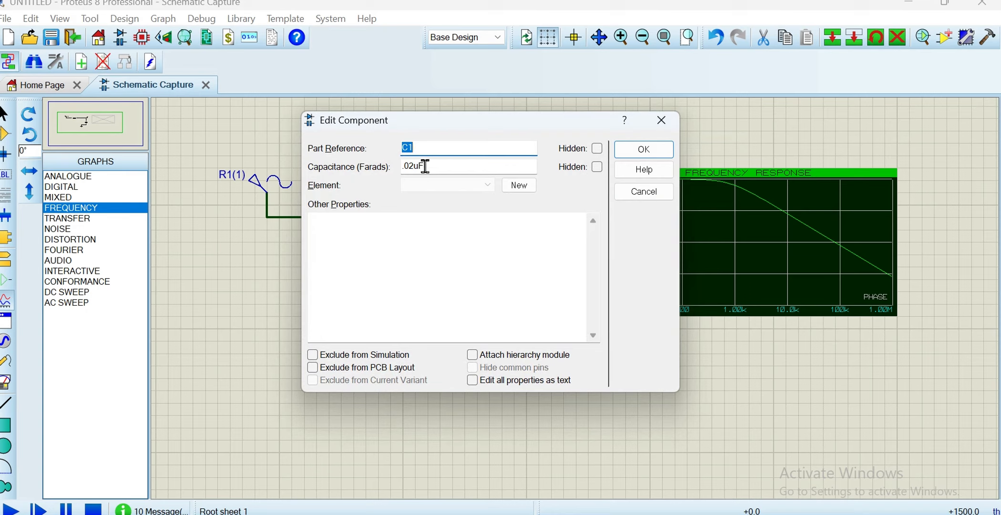
{"action": "left_click", "coordinate": [418, 165]}
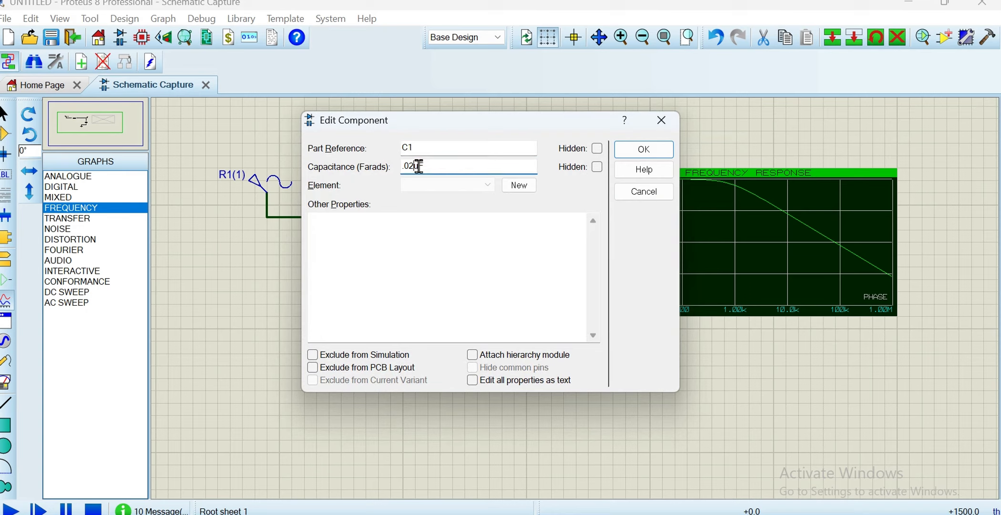
{"action": "key", "text": "BackSpace"}
{"action": "key", "text": "BackSpace"}
{"action": "key", "text": "BackSpace"}
{"action": "type", "text": "3"}
{"action": "left_click", "coordinate": [643, 150]}
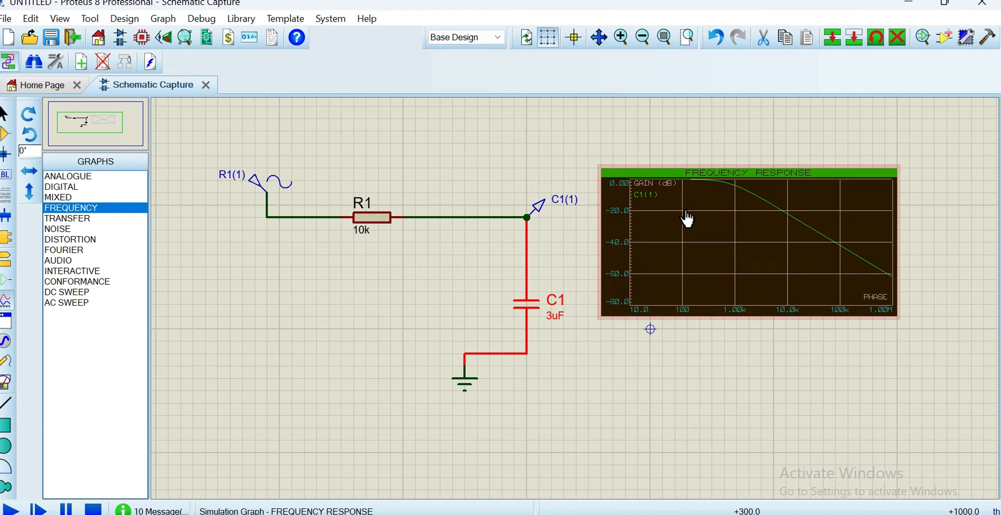
Rerun the frequency response graph simulation with C1 at 3uF
{"action": "right_click", "coordinate": [697, 187]}
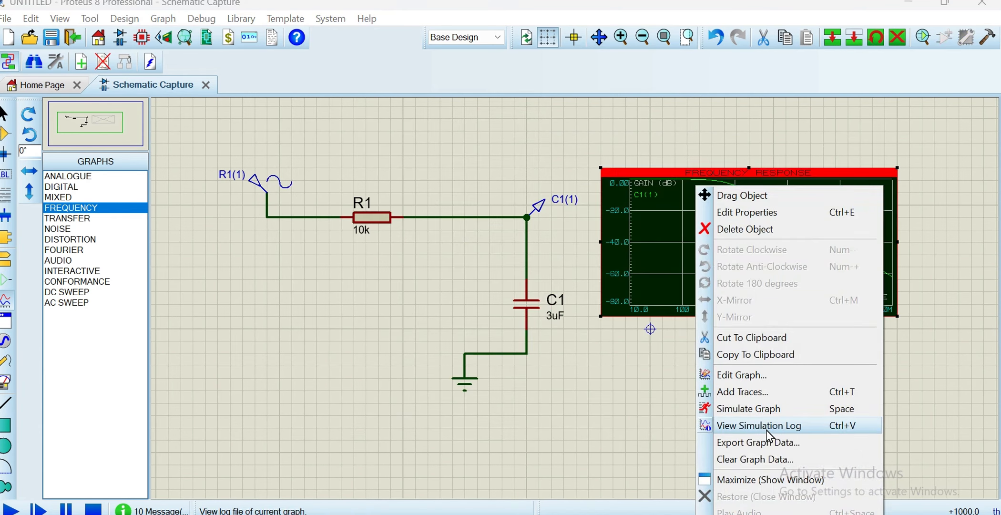
{"action": "left_click", "coordinate": [763, 412]}
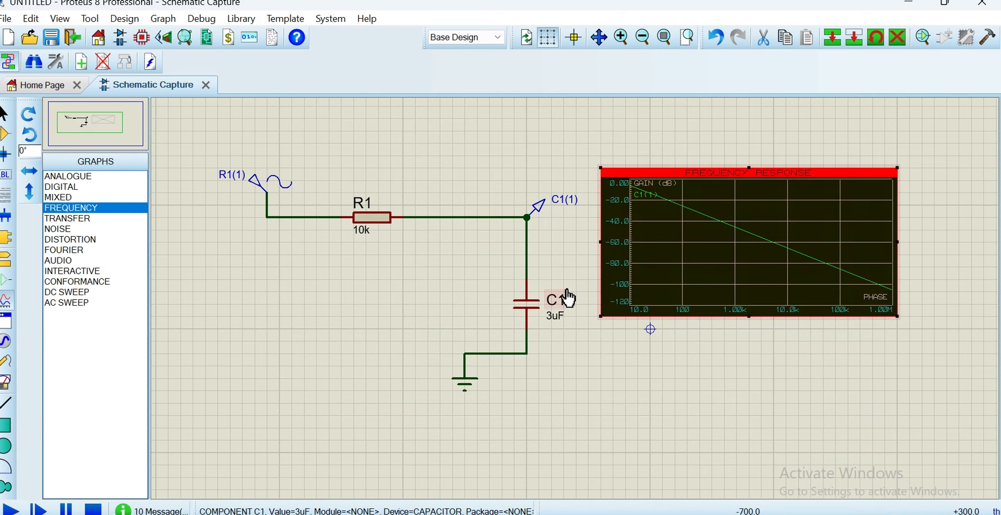
Change capacitor C1's capacitance back to .02uF in its component properties
{"action": "left_click", "coordinate": [557, 316]}
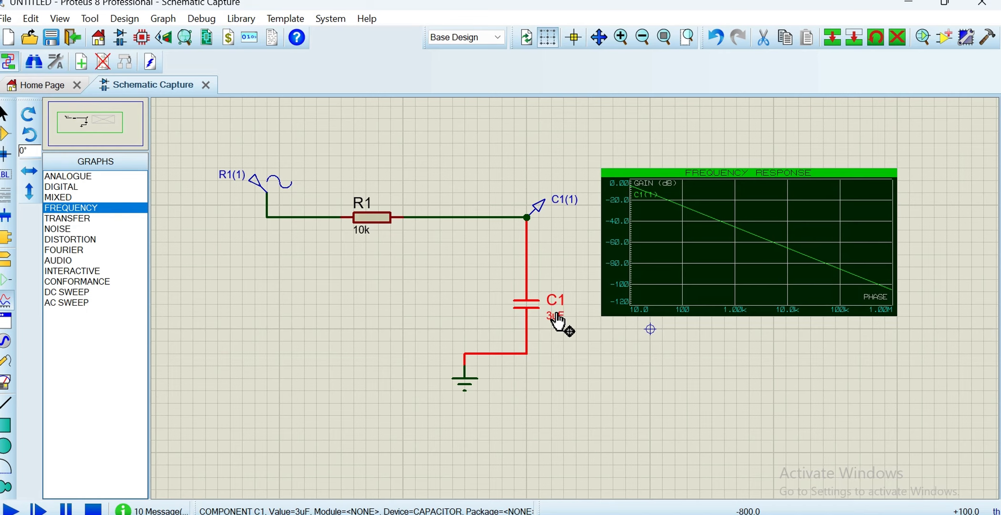
{"action": "right_click", "coordinate": [556, 316]}
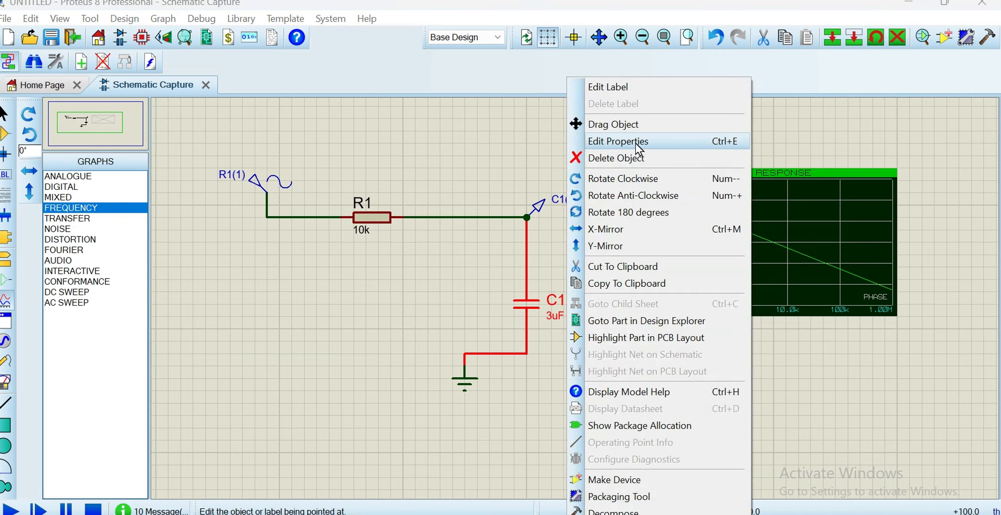
{"action": "left_click", "coordinate": [634, 142]}
{"action": "left_click", "coordinate": [422, 151]}
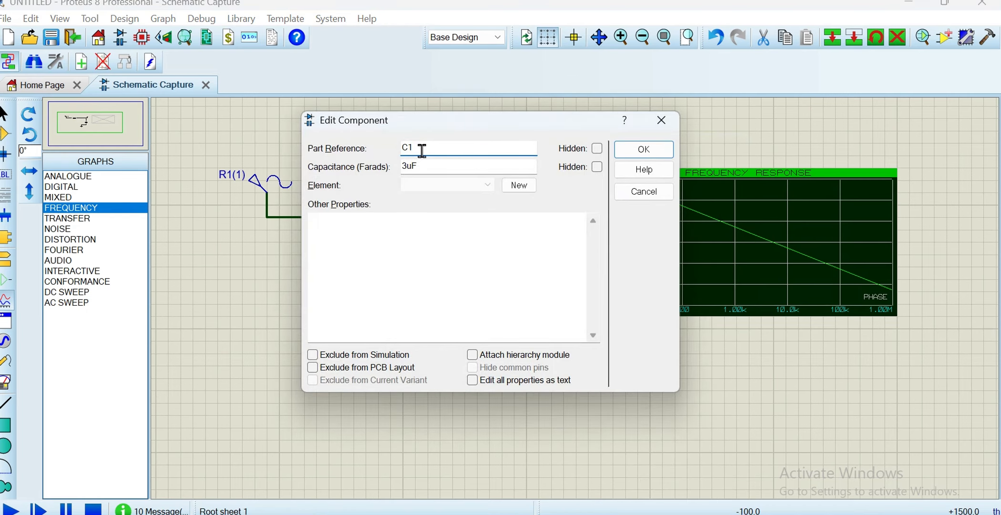
{"action": "left_click", "coordinate": [453, 166]}
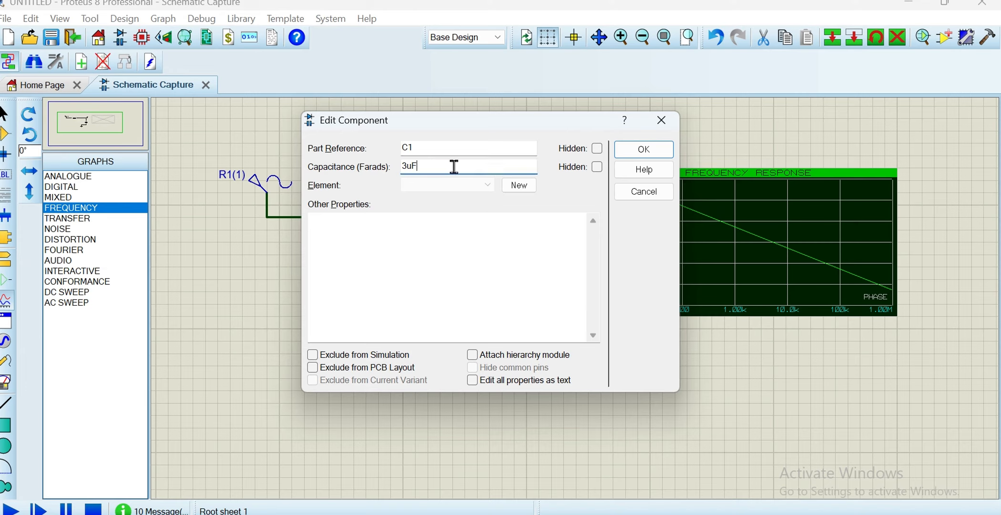
{"action": "key", "text": "BackSpace"}
{"action": "type", "text": ".02"}
{"action": "left_click", "coordinate": [644, 150]}
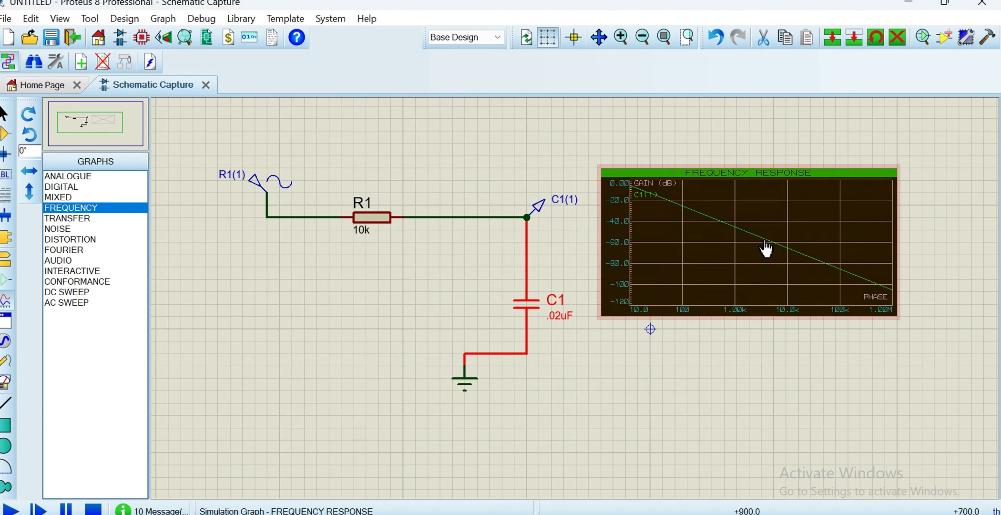
Resimulate the frequency response graph with C1 at .02uF and enlarge the graph frame, mainly in height
{"action": "right_click", "coordinate": [765, 248]}
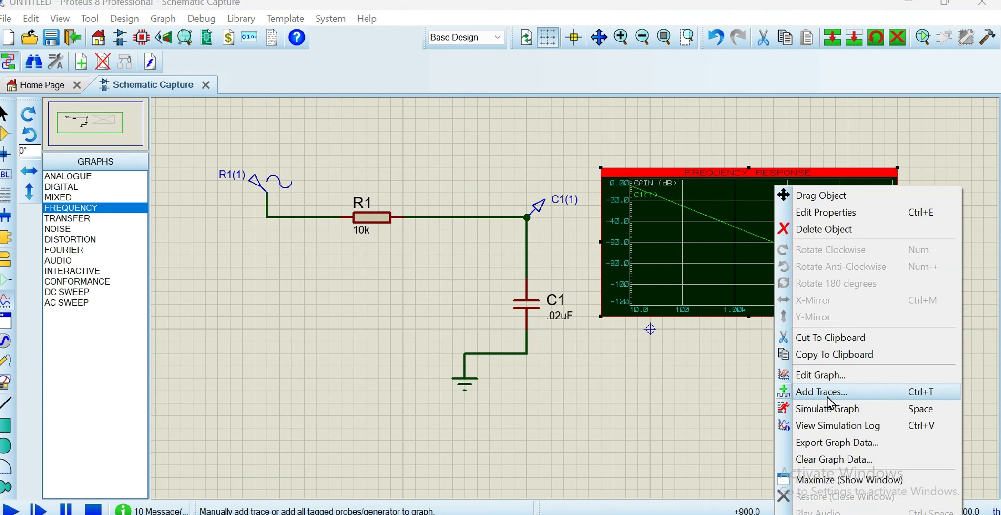
{"action": "left_click", "coordinate": [829, 409]}
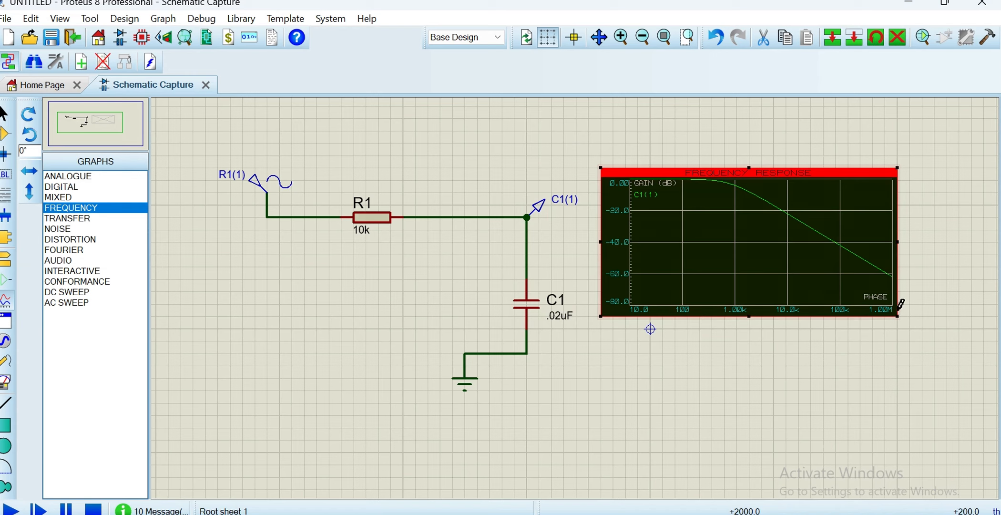
{"action": "left_click_drag", "start_coordinate": [900, 313], "coordinate": [937, 400]}
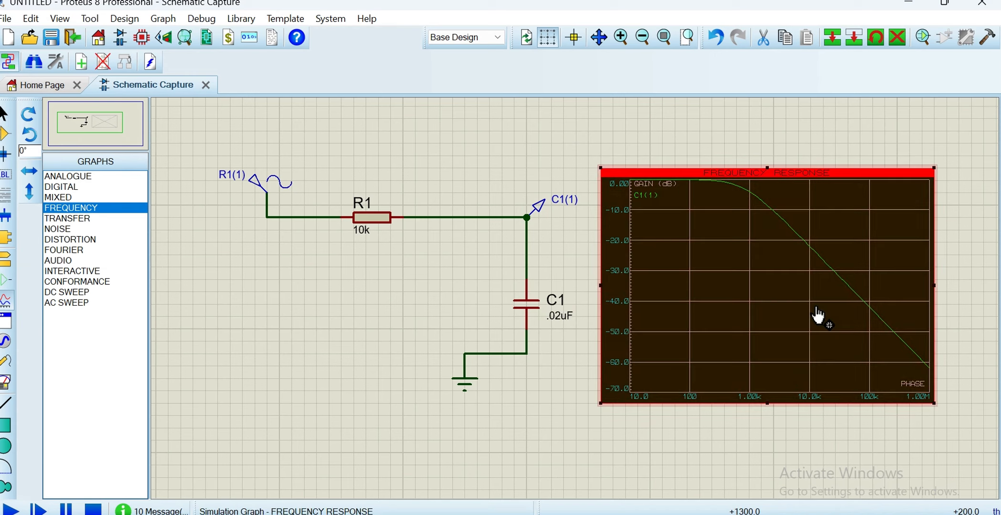